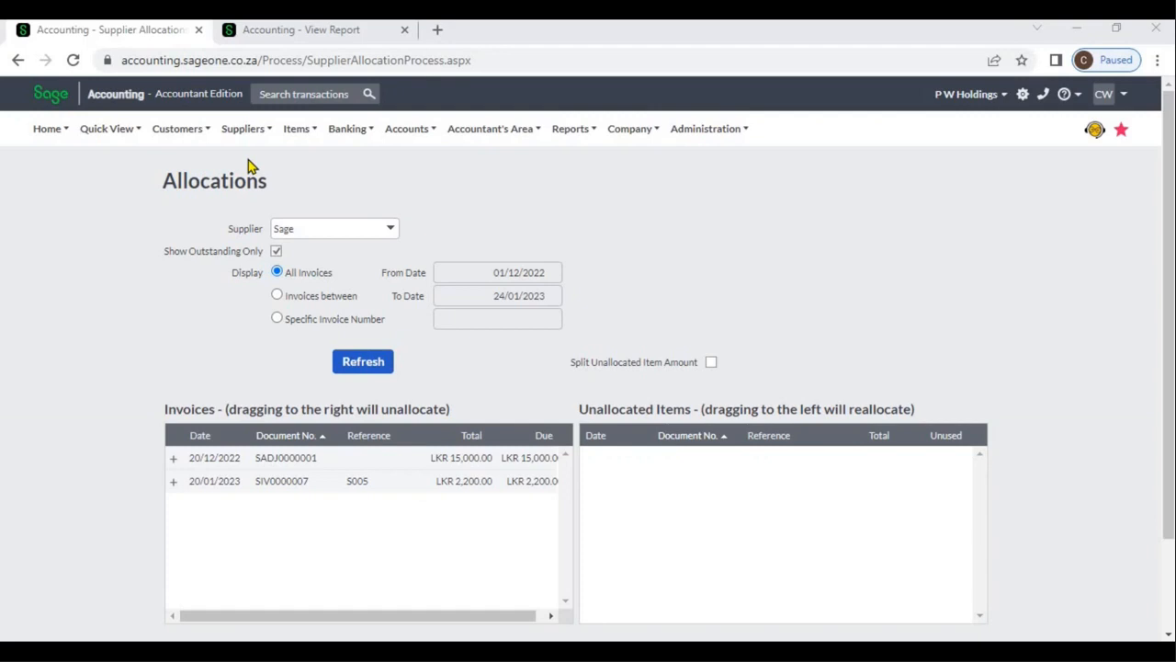
# - Review the supplier balances in the Days Outstanding Report and return to the supplier allocations page
pyautogui.click(265, 40)
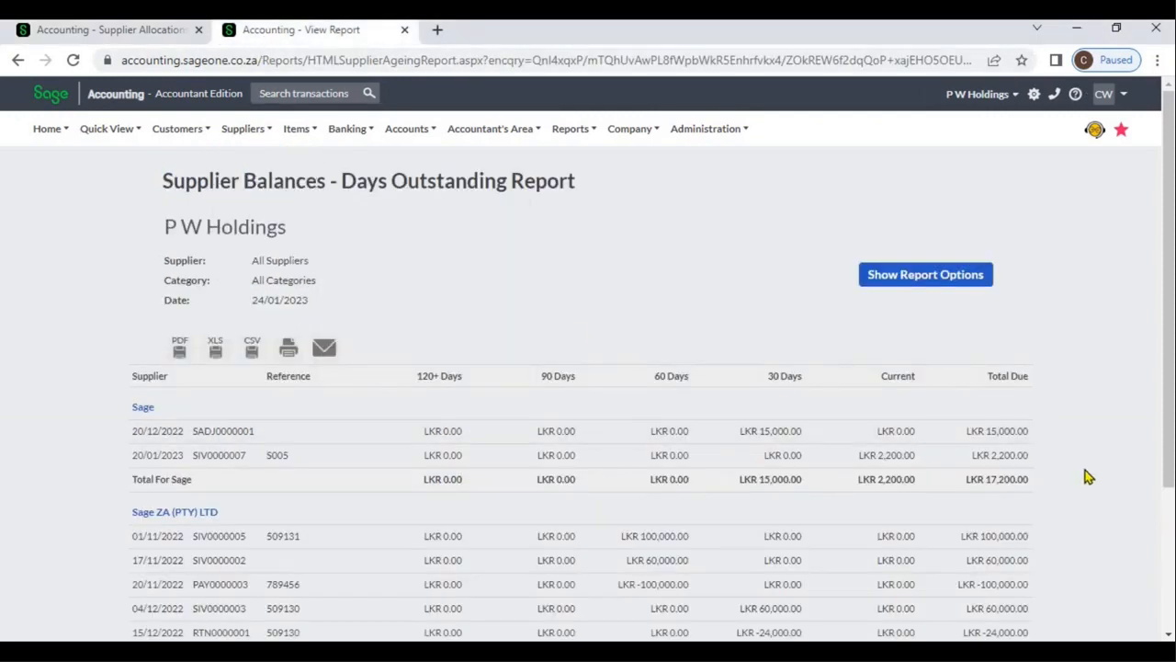
pyautogui.scroll(-3, 1087, 476)
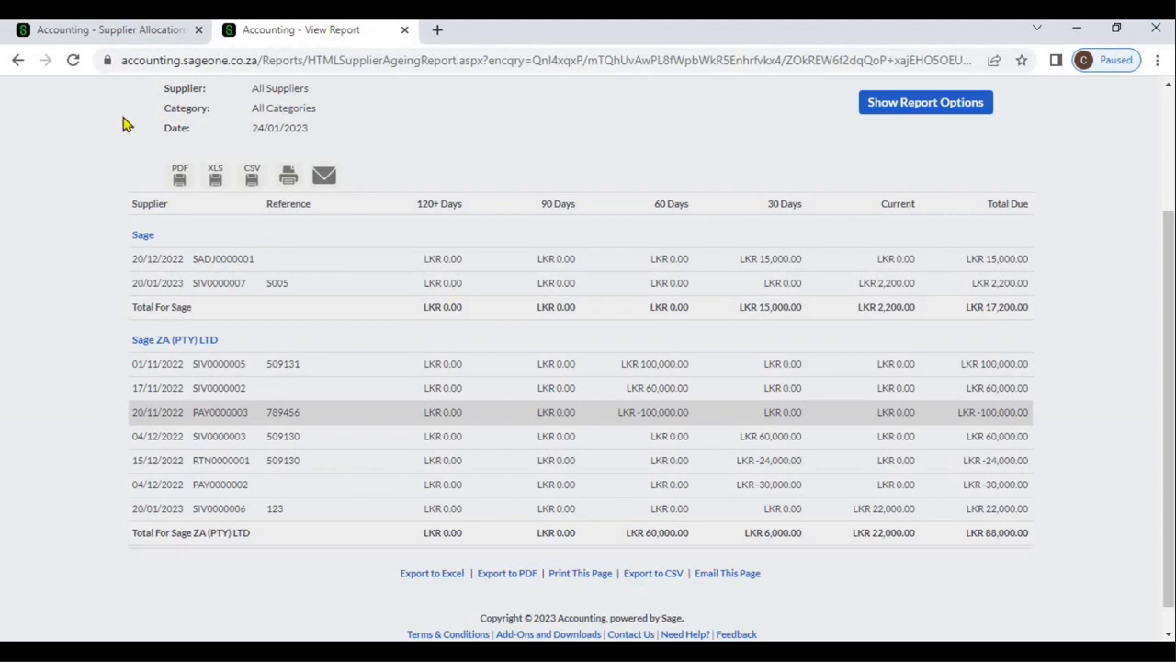
pyautogui.click(136, 37)
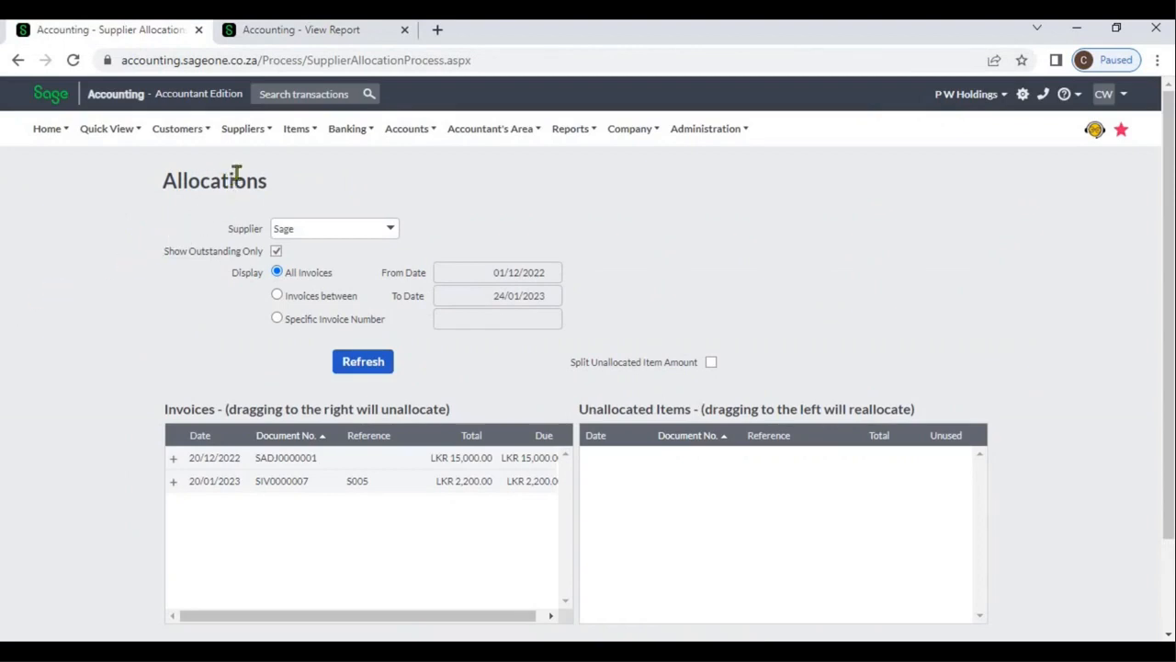
pyautogui.click(245, 136)
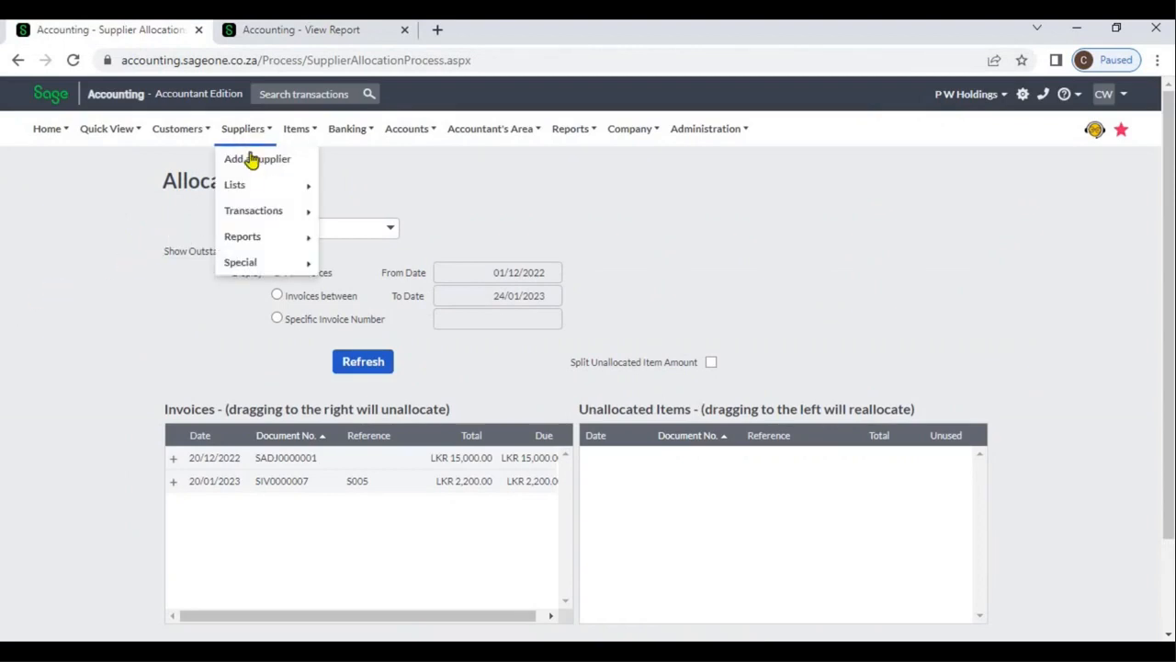
pyautogui.moveTo(269, 214)
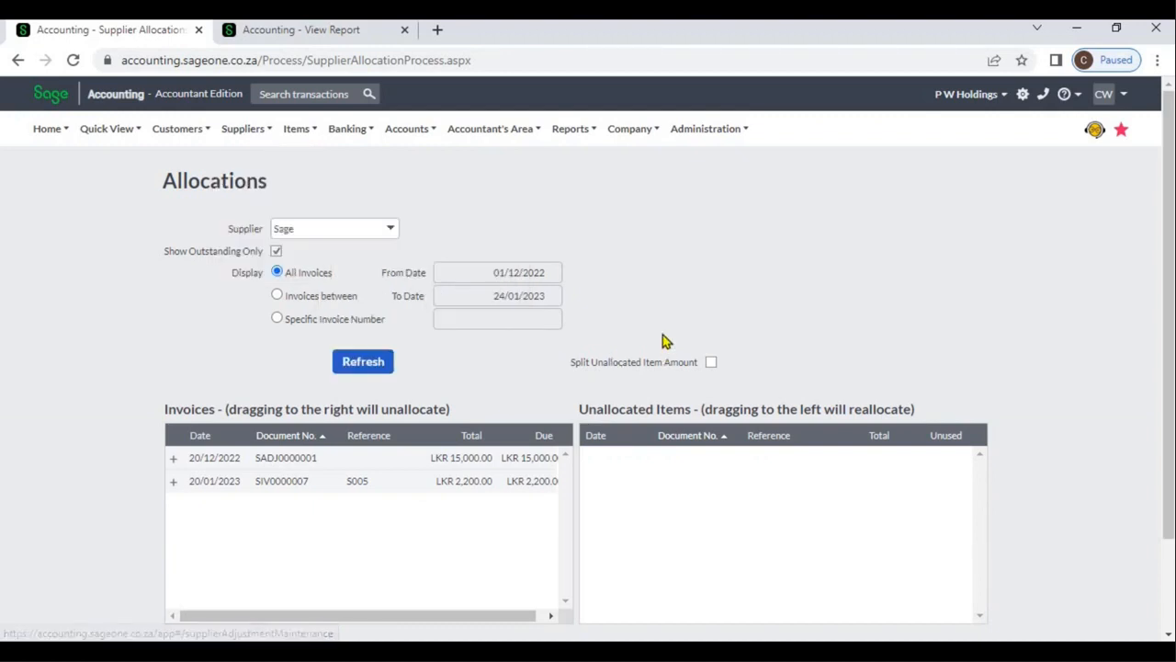
# - Load the allocations for supplier Sage ZA (PTY) LTD, accepting the loss of unsaved changes
pyautogui.click(391, 230)
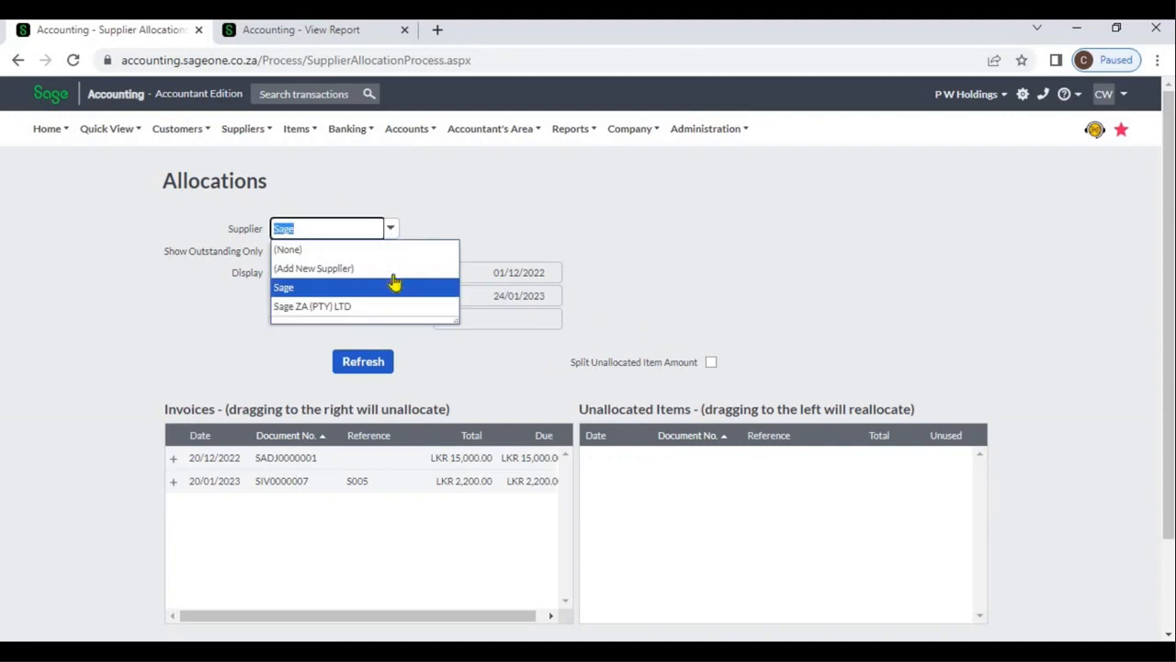
pyautogui.click(395, 308)
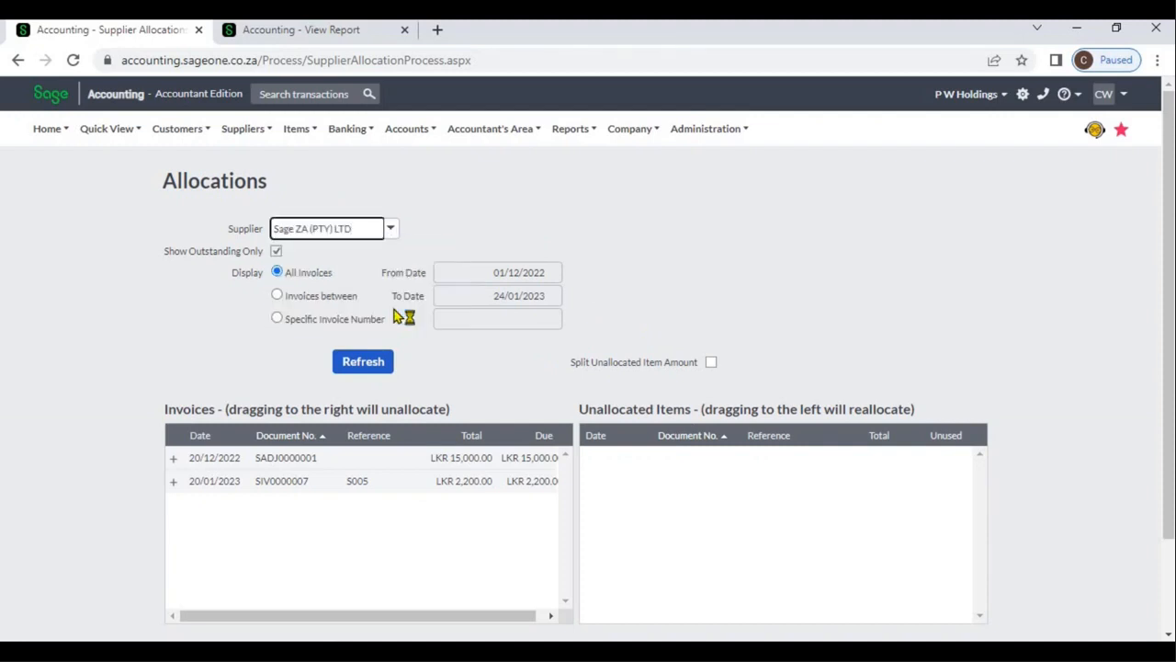
pyautogui.click(375, 366)
pyautogui.click(555, 386)
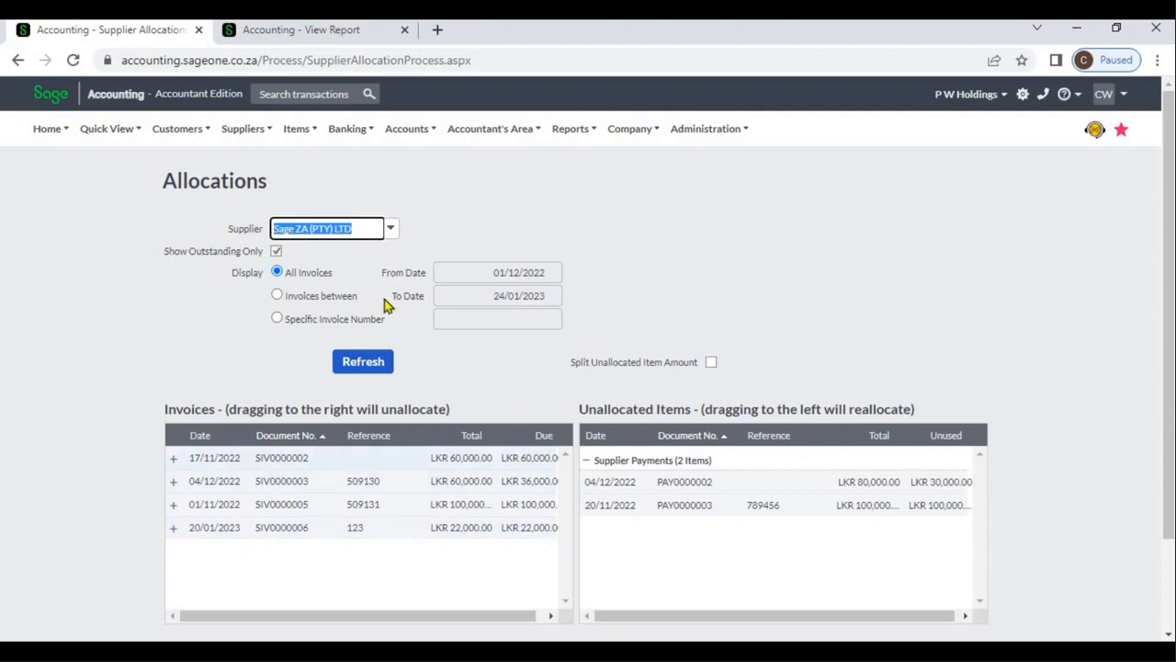
# - Include fully allocated invoices by disabling Show Outstanding Only, reload the list and look at the amounts due
pyautogui.click(277, 253)
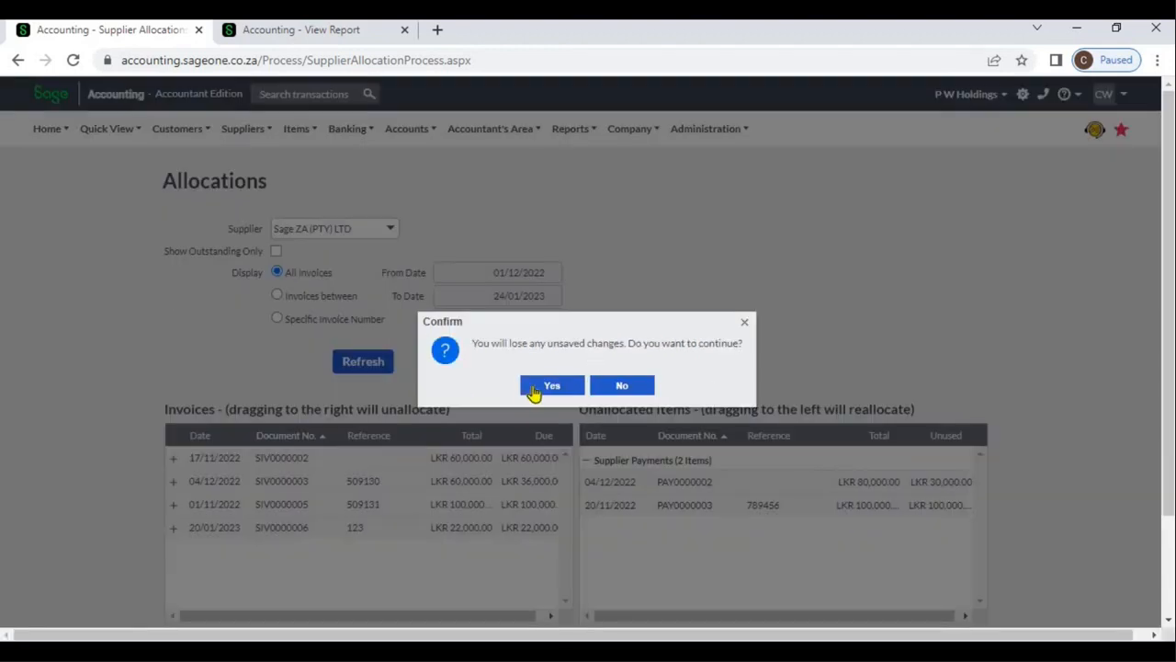
pyautogui.click(537, 389)
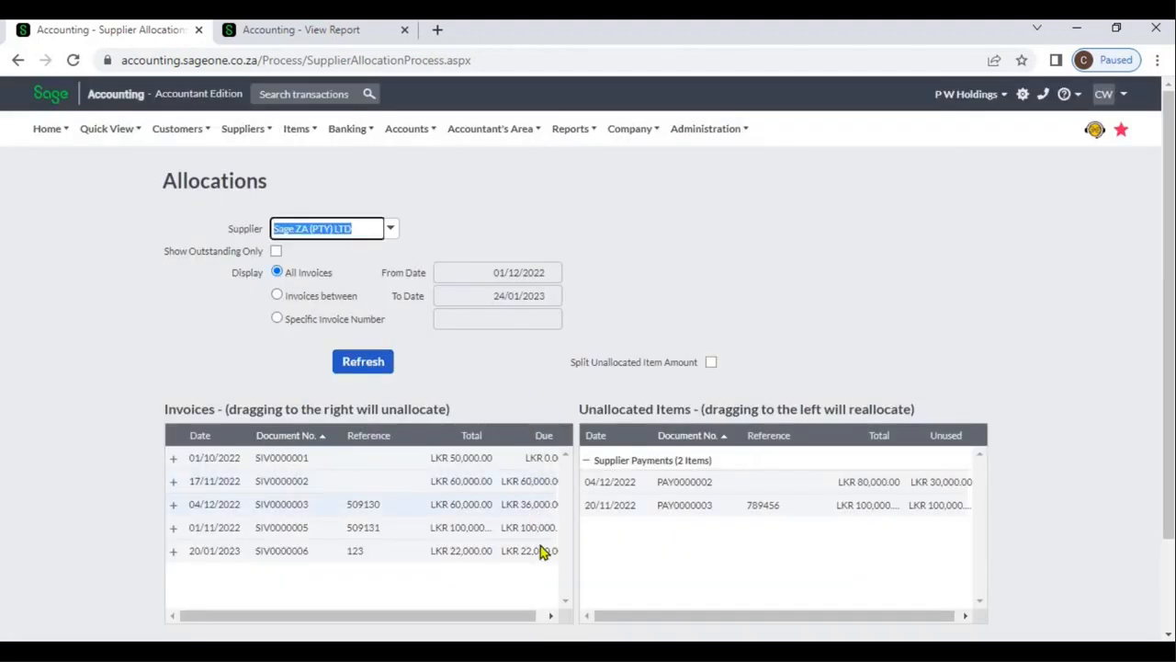
pyautogui.click(552, 615)
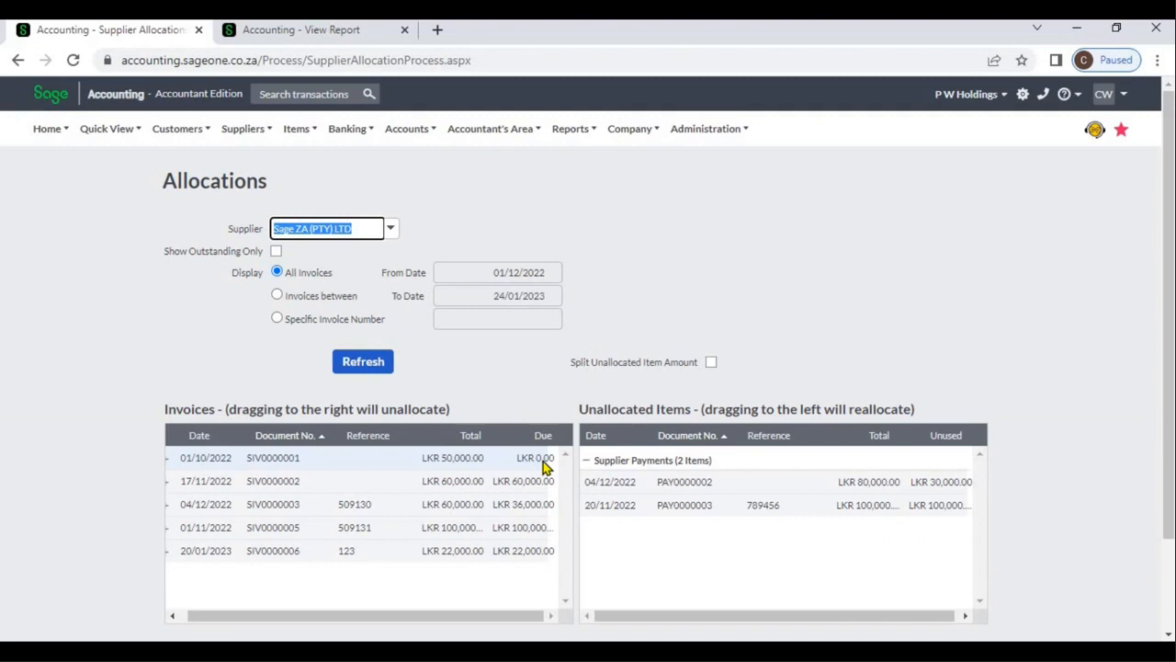
# - Restrict the invoice list to outstanding ones again with Show Outstanding Only and reload it
pyautogui.click(277, 253)
pyautogui.click(371, 368)
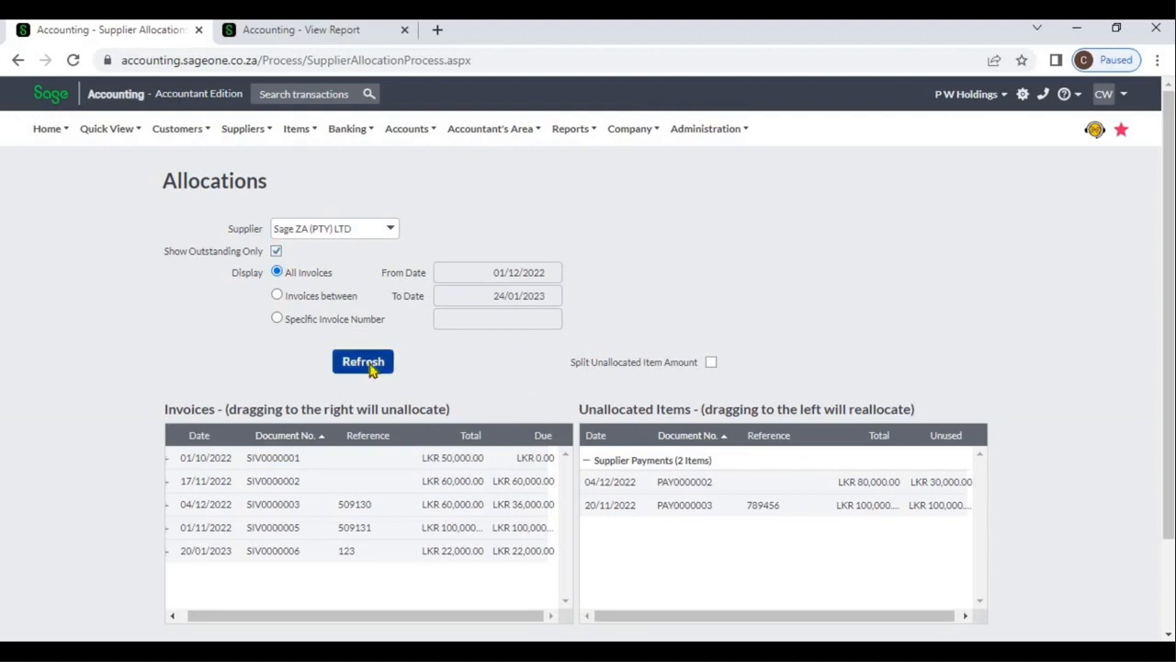
pyautogui.click(533, 386)
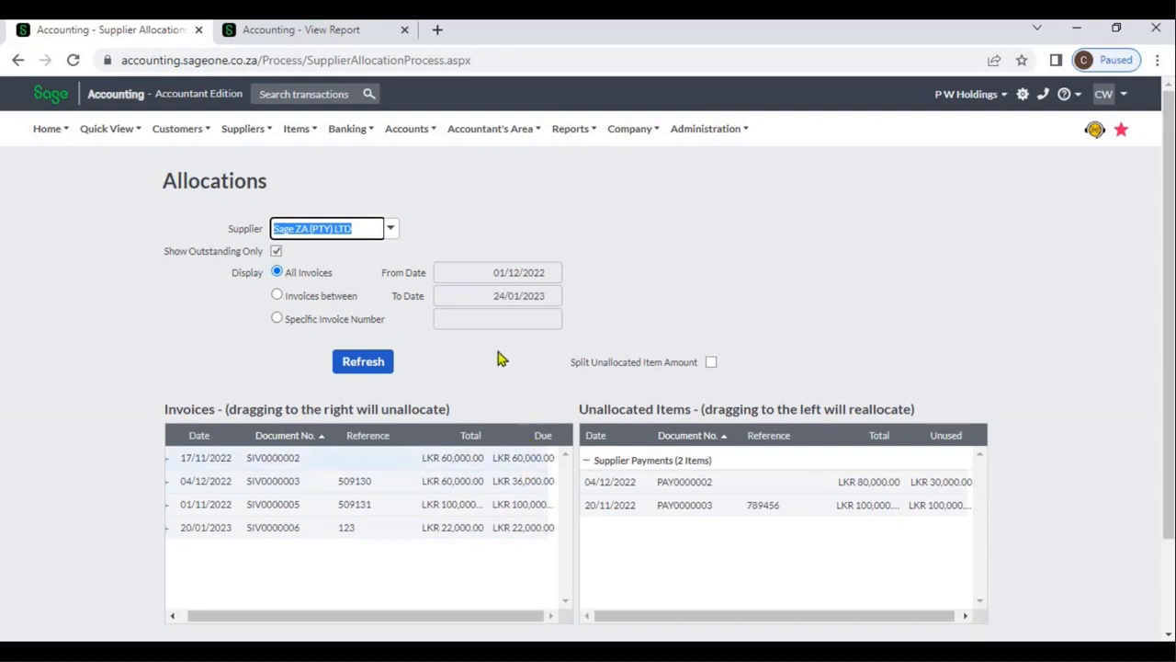
# - Filter the invoices to those between 01/11/2022 and 30/11/2022 and reload the list
pyautogui.click(277, 296)
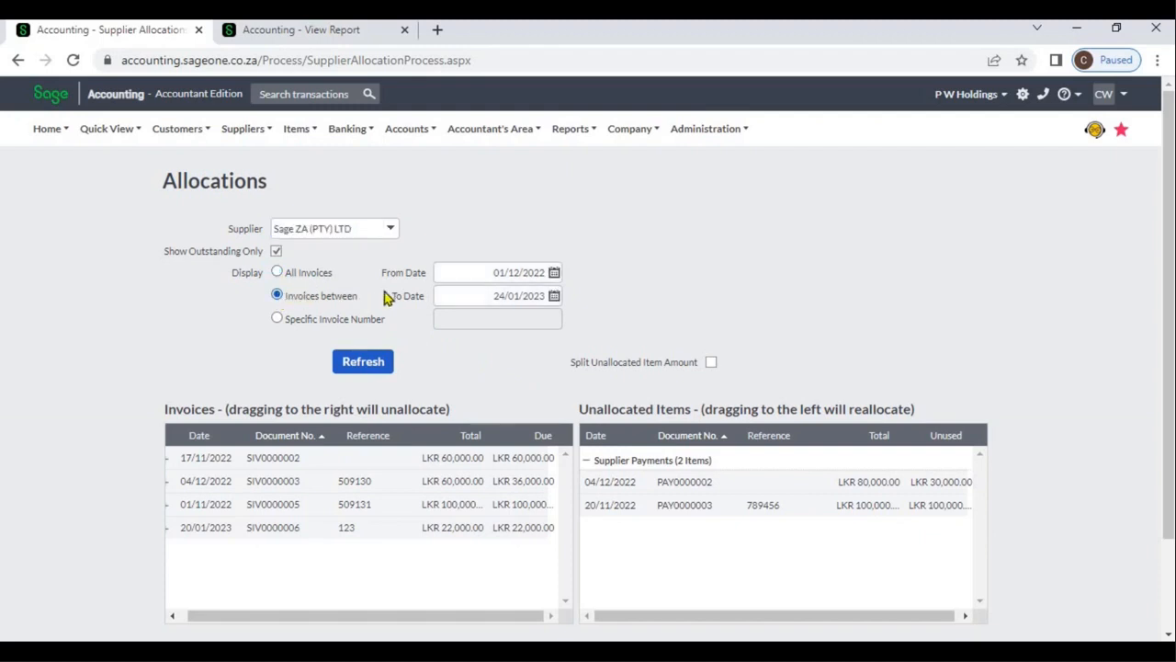
pyautogui.click(555, 275)
pyautogui.click(443, 294)
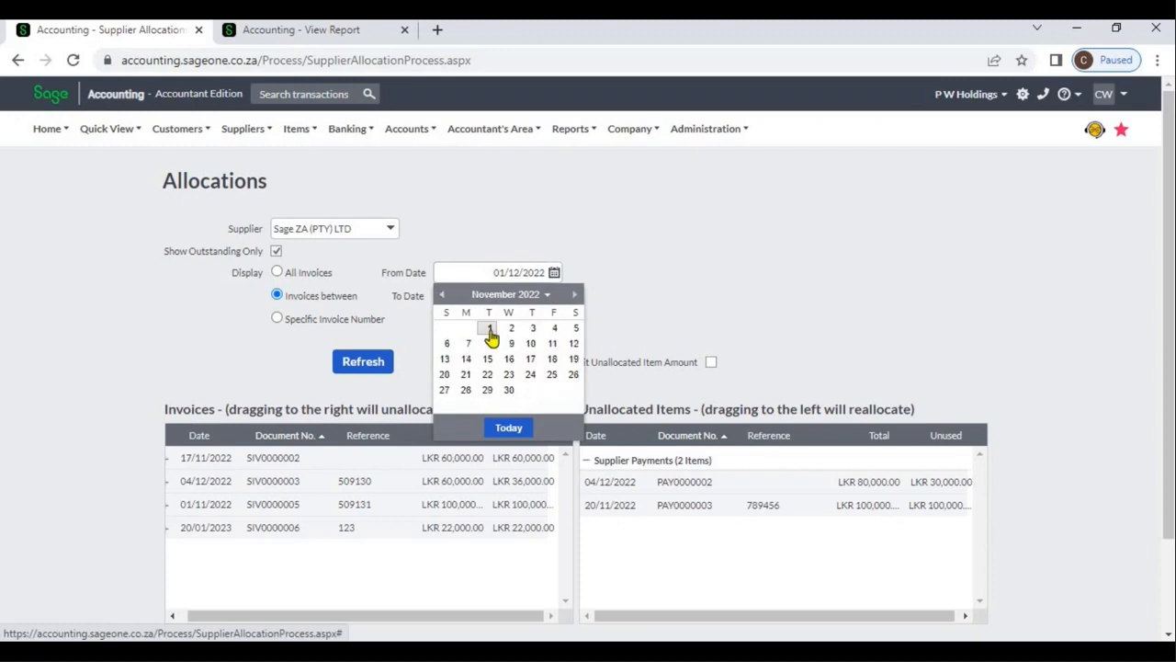
pyautogui.click(490, 331)
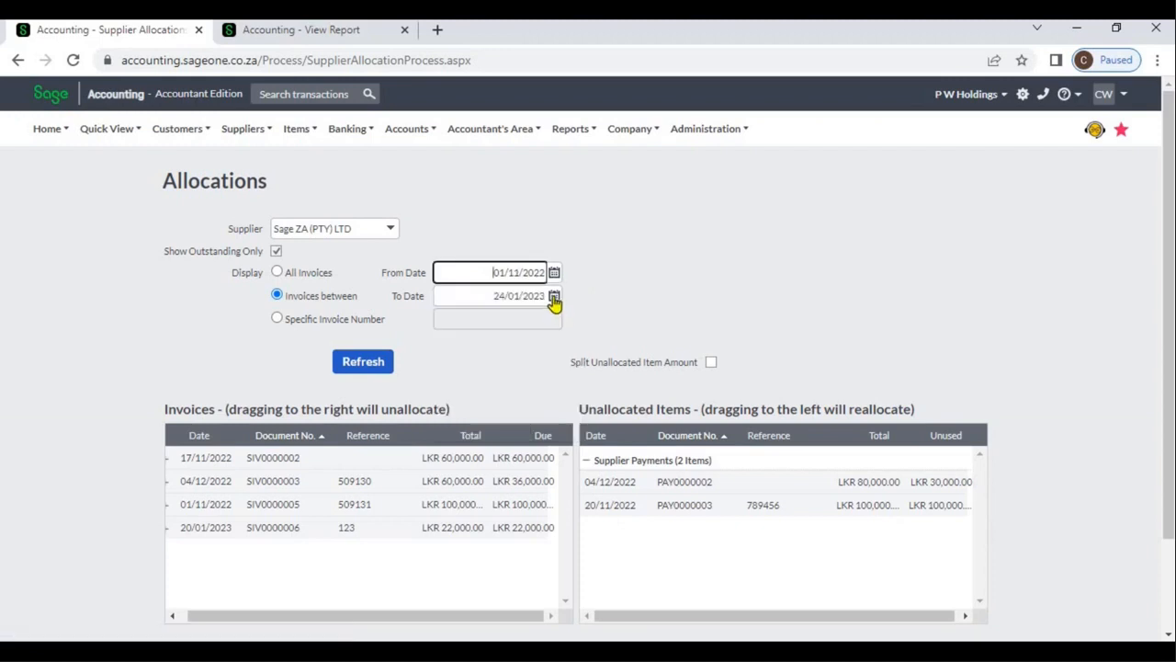
pyautogui.click(554, 297)
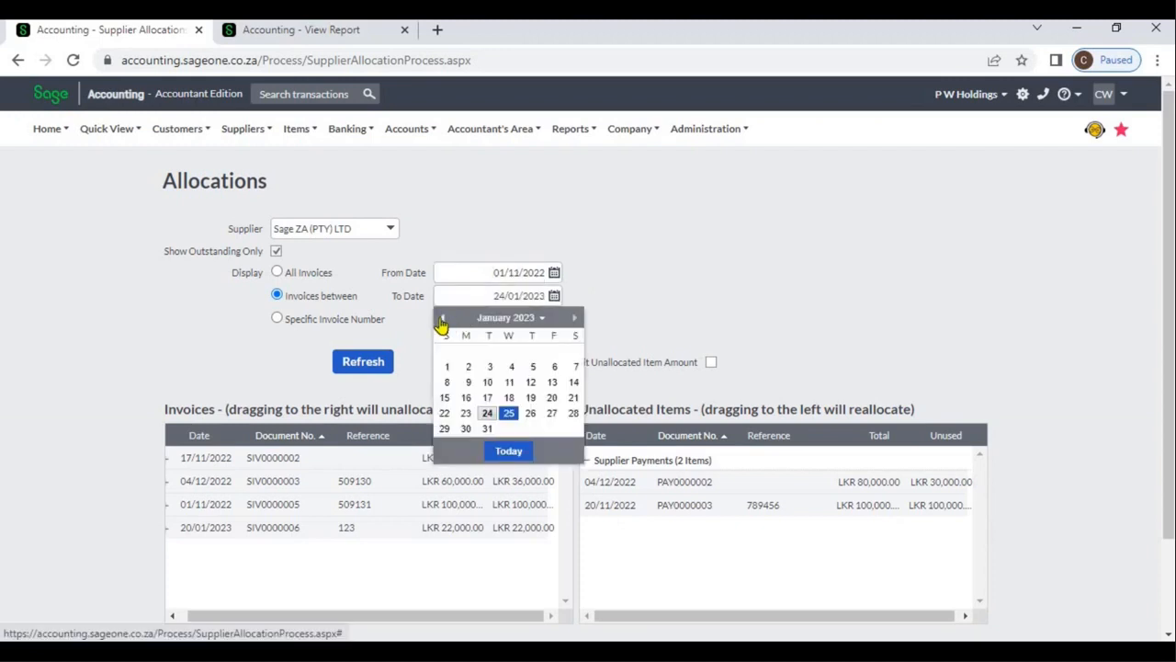
pyautogui.click(442, 317)
pyautogui.click(442, 318)
pyautogui.click(509, 415)
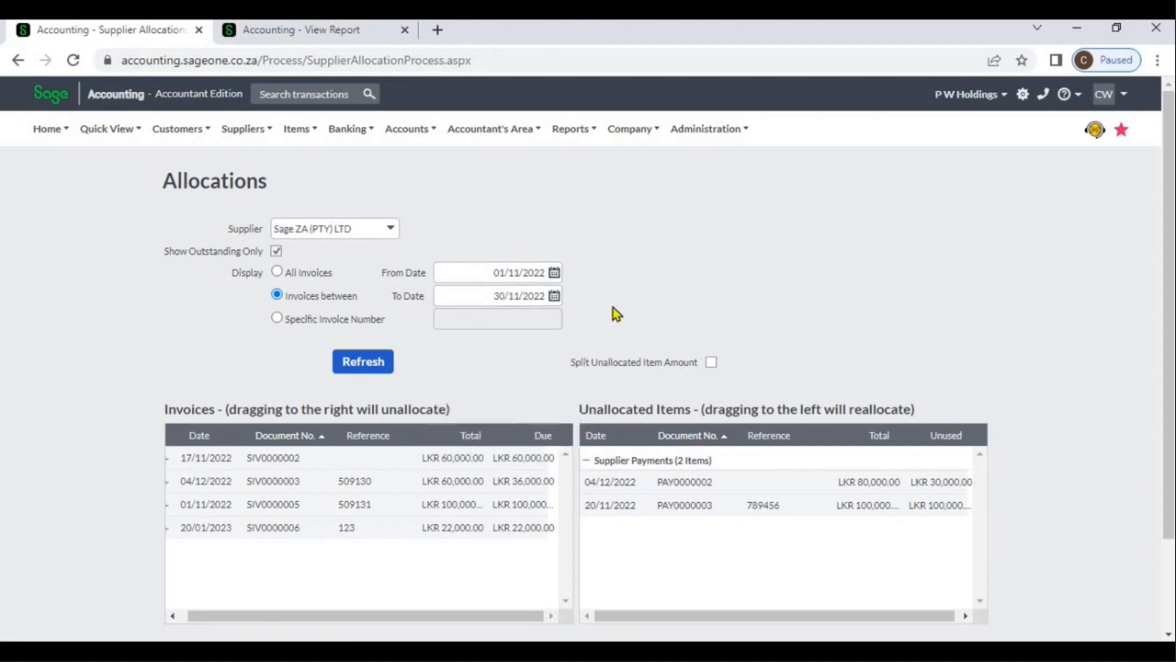
pyautogui.click(379, 364)
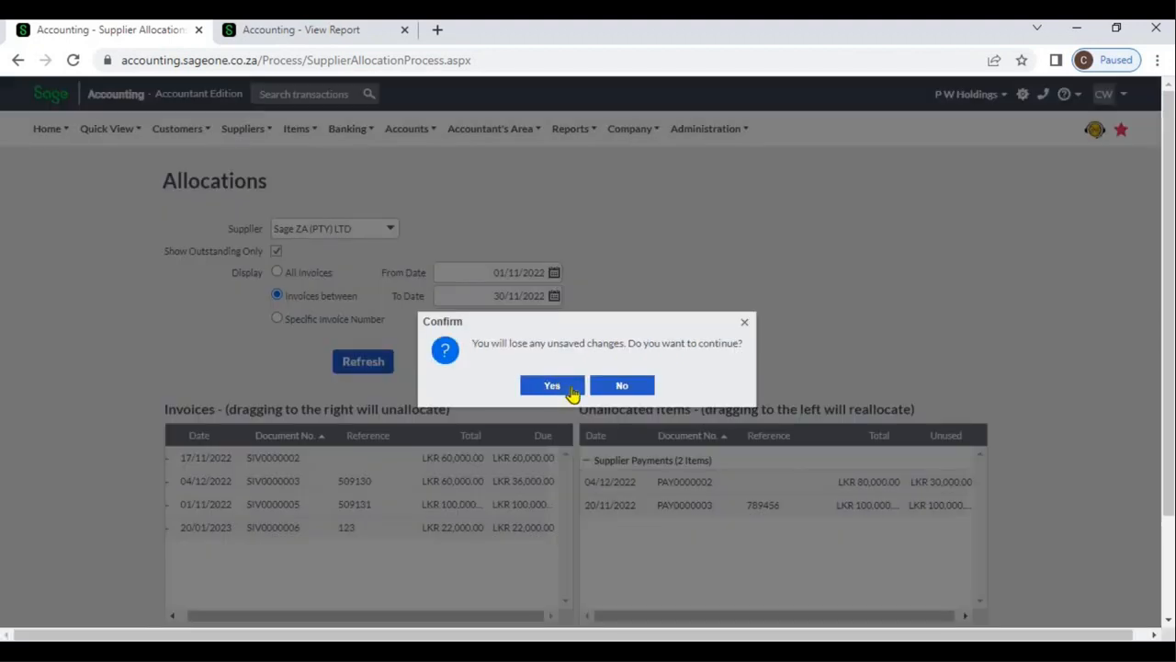
pyautogui.click(552, 386)
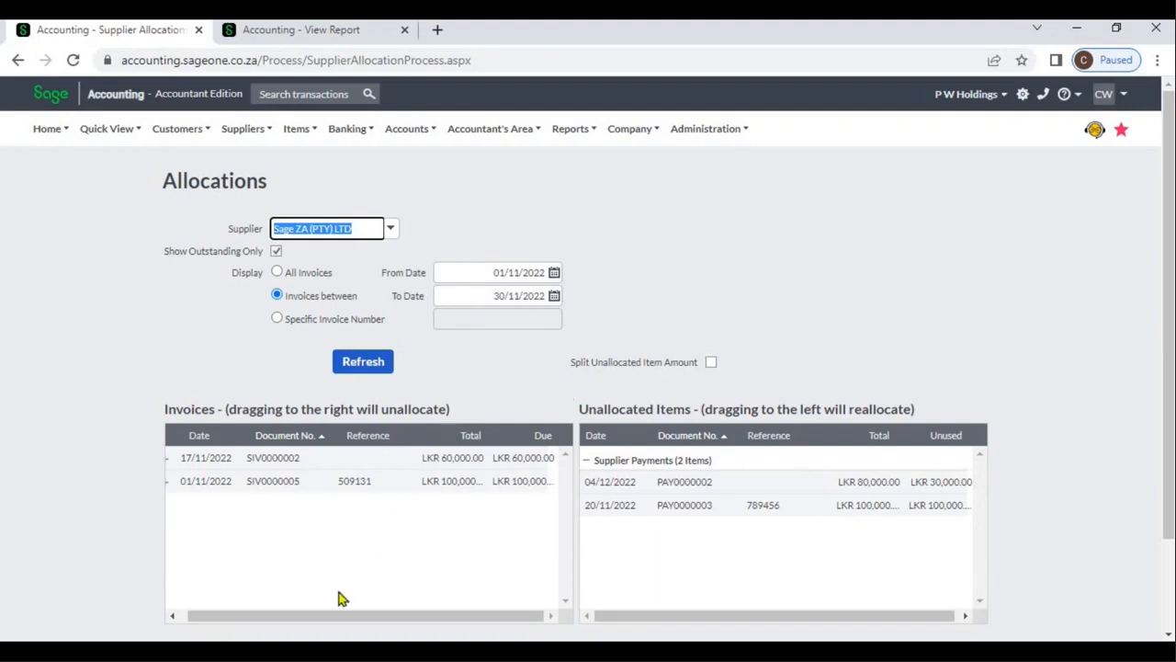
pyautogui.click(174, 614)
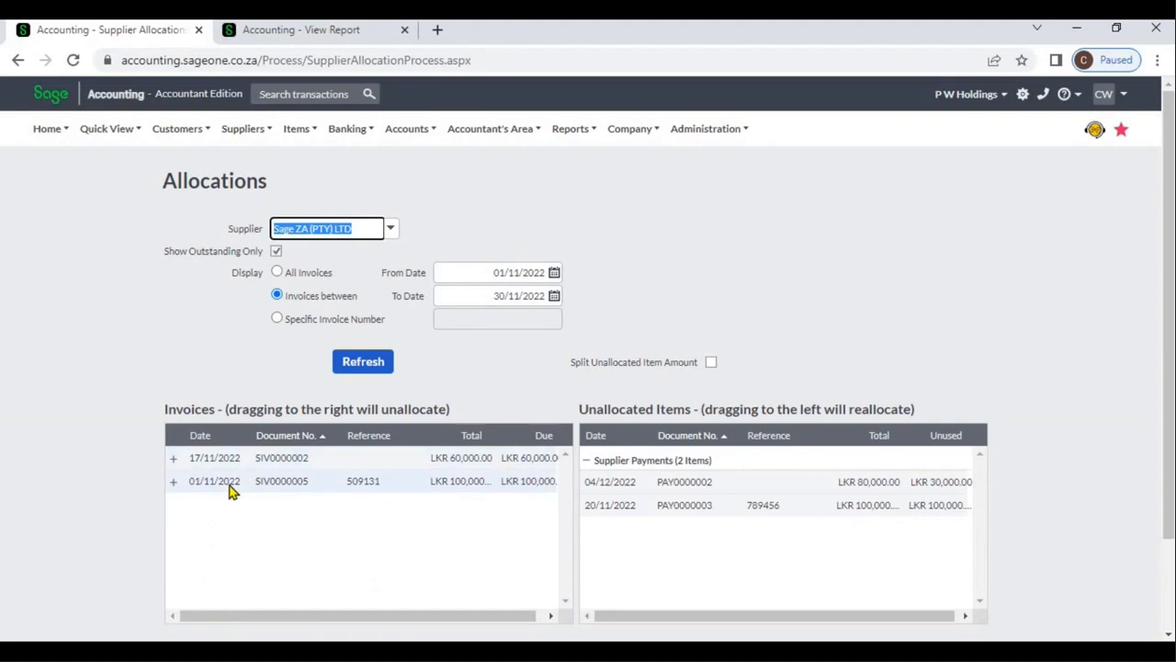
# - Filter the list by the specific invoice number siv0000005 and reload it
pyautogui.click(277, 318)
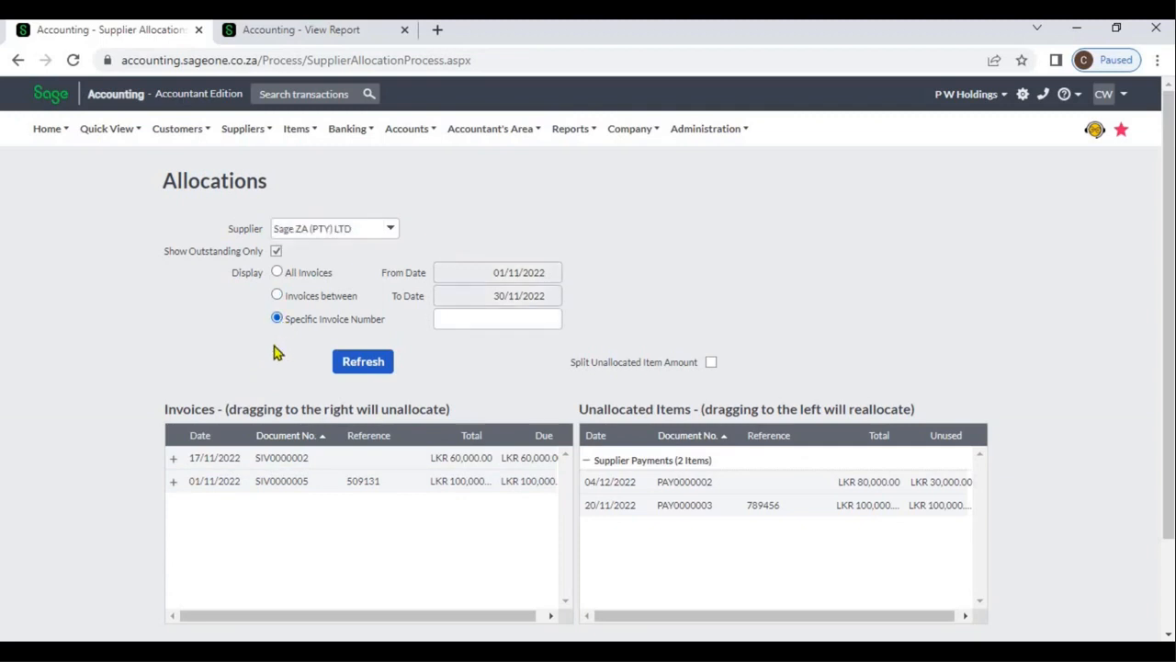
pyautogui.click(487, 319)
pyautogui.write('iv')
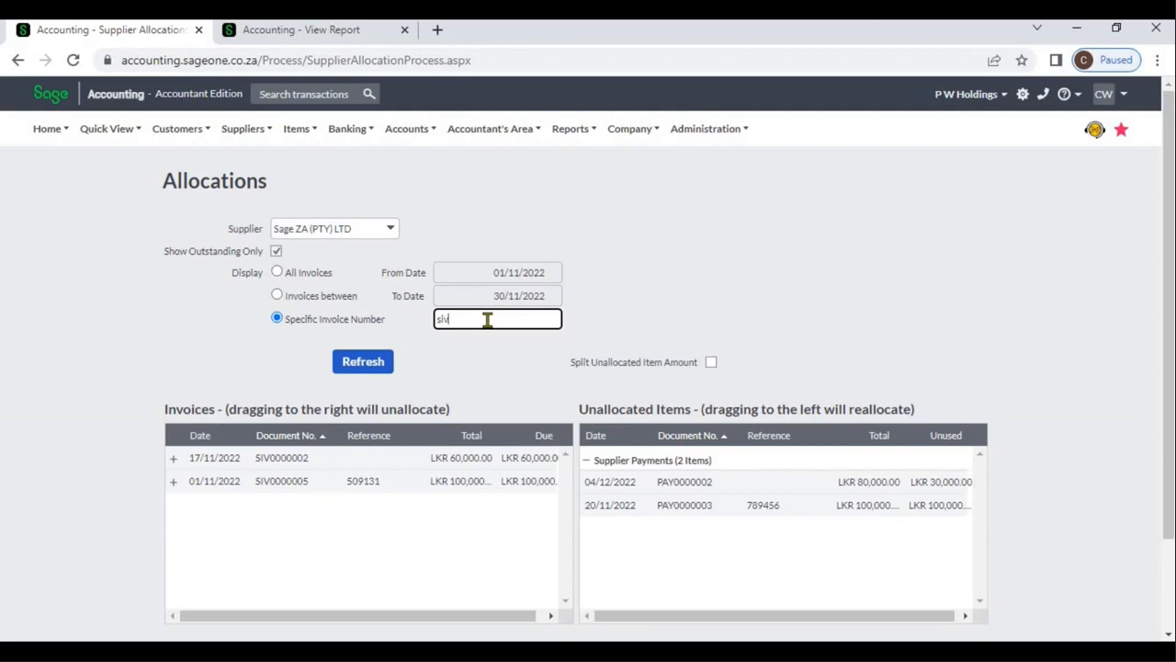
pyautogui.write('0000005')
pyautogui.click(375, 365)
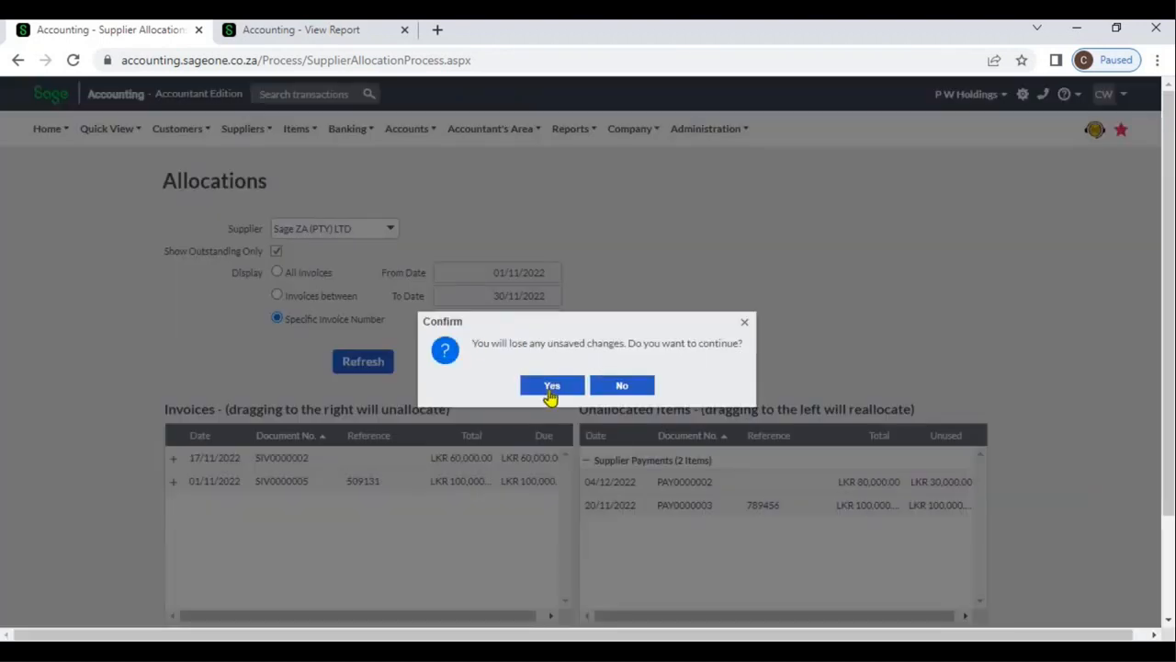
pyautogui.click(550, 392)
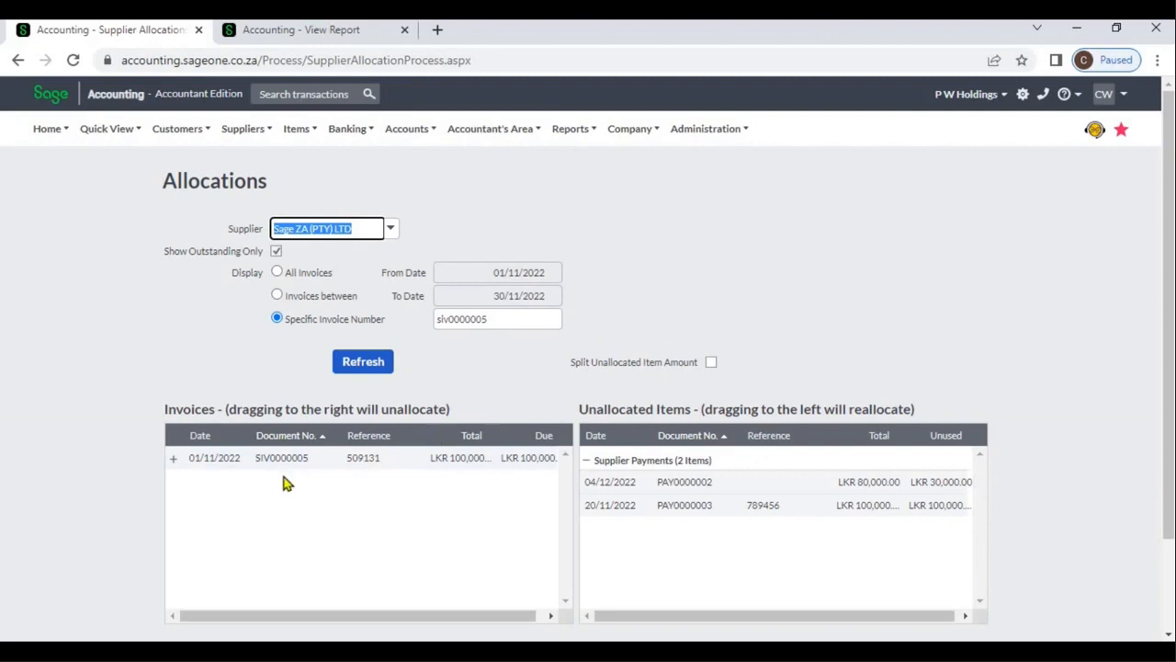
# - Set the display back to All Invoices and reload the supplier's invoice list
pyautogui.click(277, 273)
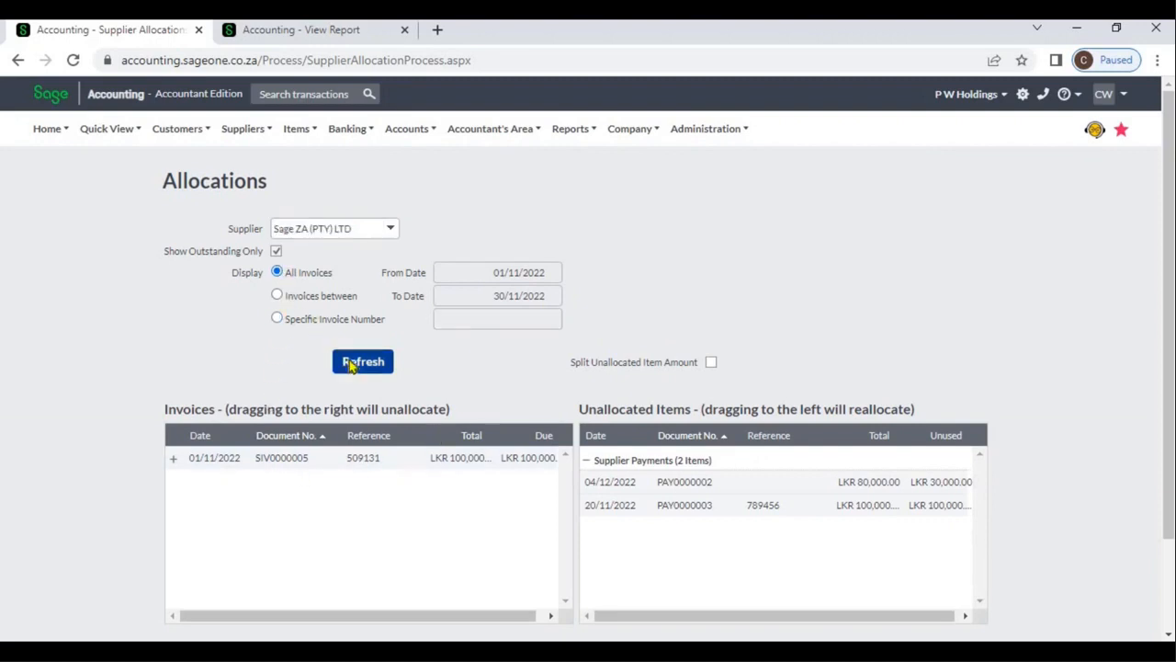
pyautogui.click(363, 361)
pyautogui.click(552, 386)
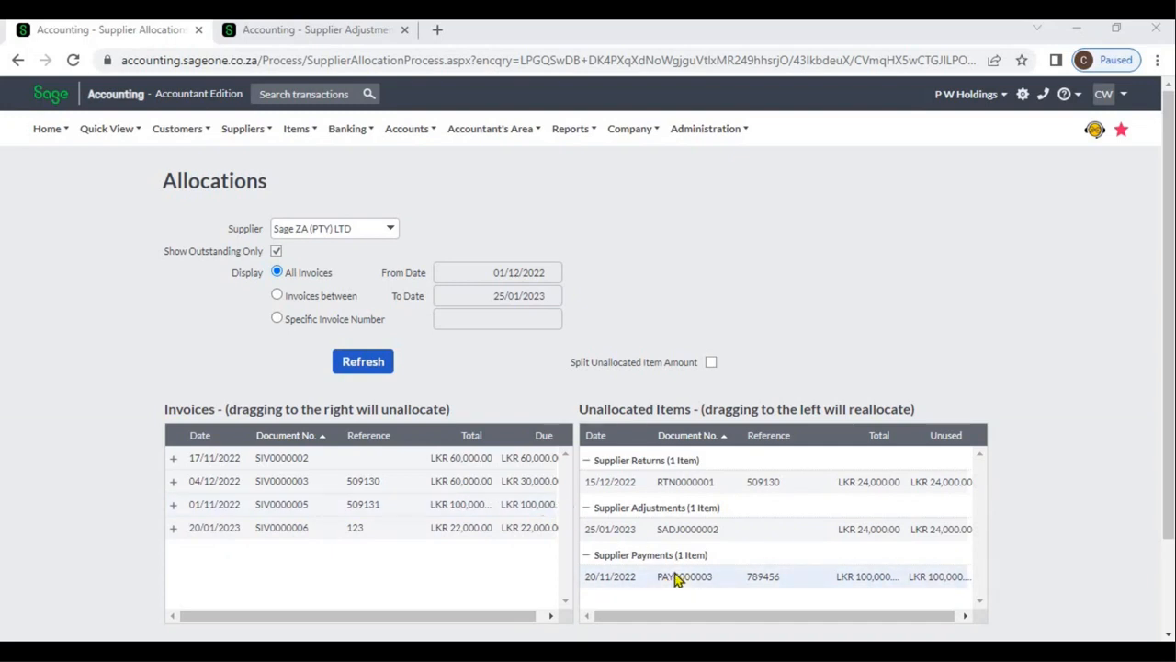
# - Allocate the unallocated supplier payment PAY0000003 to invoice SIV0000005
pyautogui.moveTo(678, 579); pyautogui.dragTo(617, 563)
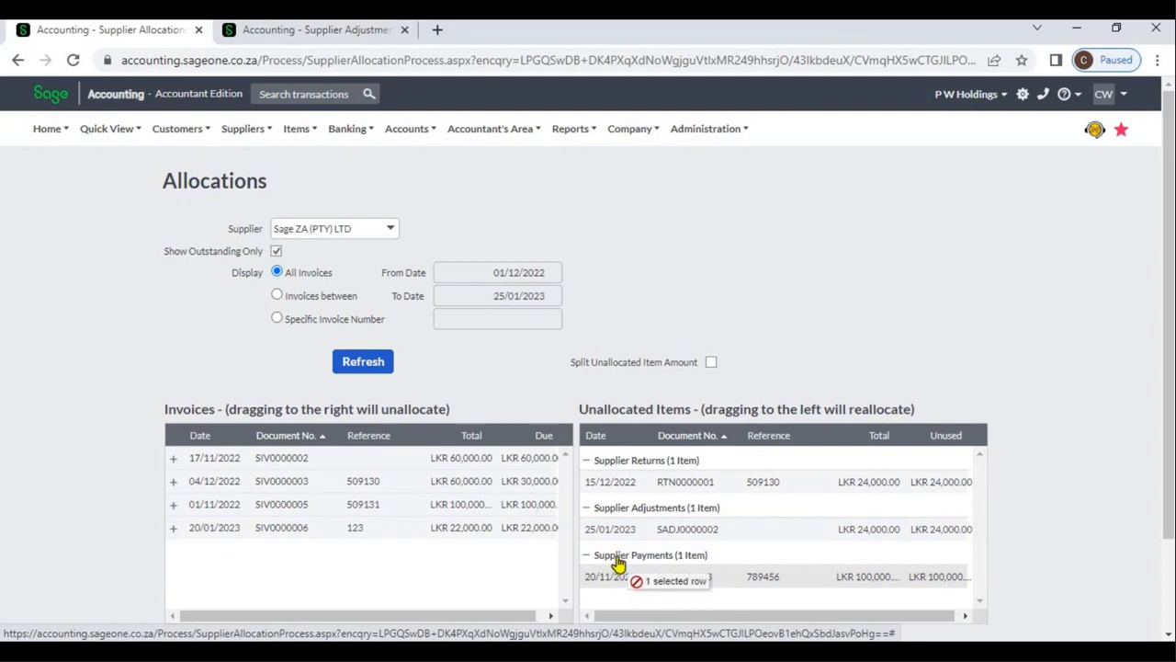
pyautogui.moveTo(617, 562); pyautogui.dragTo(548, 517)
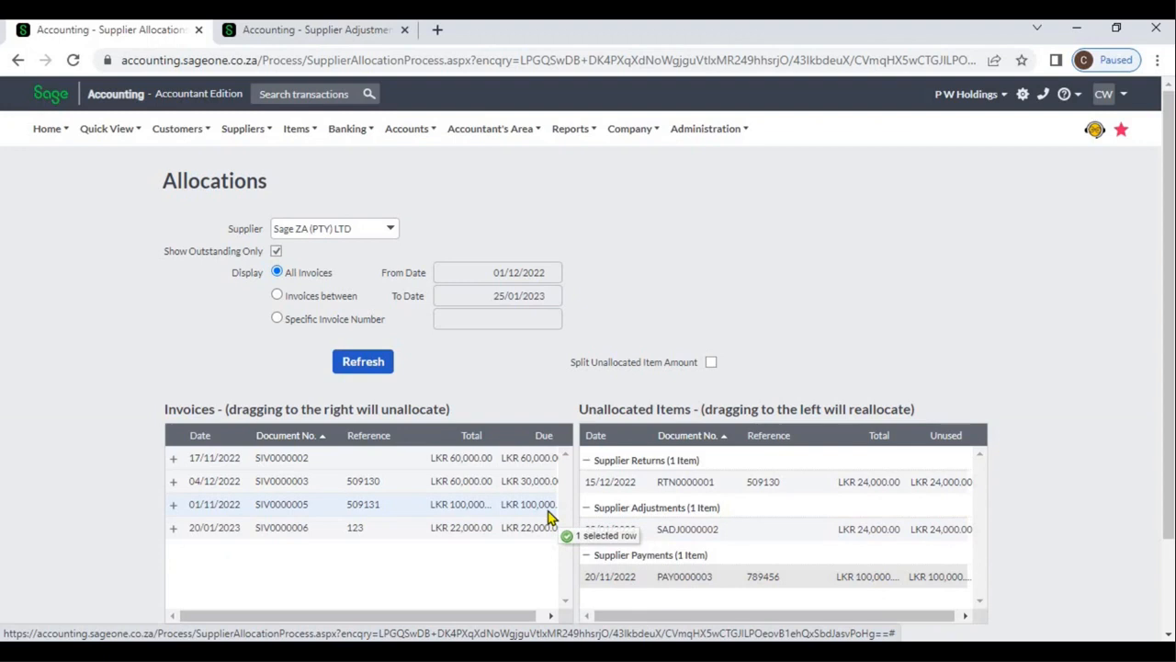
pyautogui.moveTo(548, 517)
pyautogui.mouseDown()
pyautogui.moveTo(602, 542)
pyautogui.moveTo(632, 582)
pyautogui.moveTo(549, 511)
pyautogui.mouseUp()
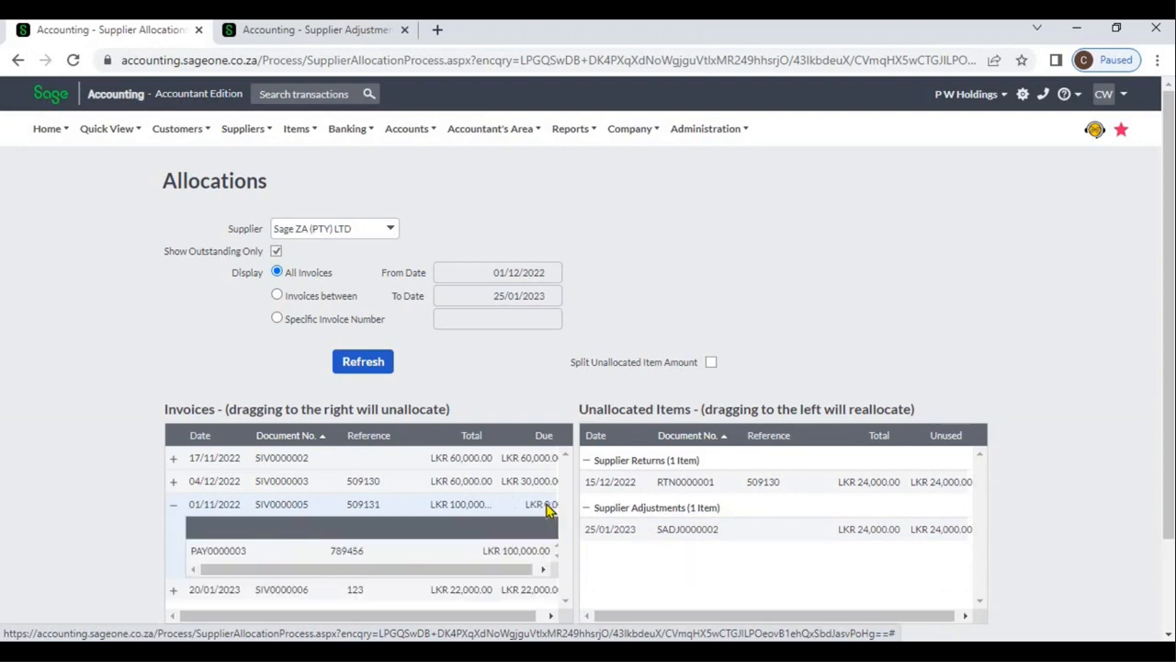
# - Unallocate payment PAY0000003 from invoice SIV0000005, returning it to the unallocated items
pyautogui.click(541, 570)
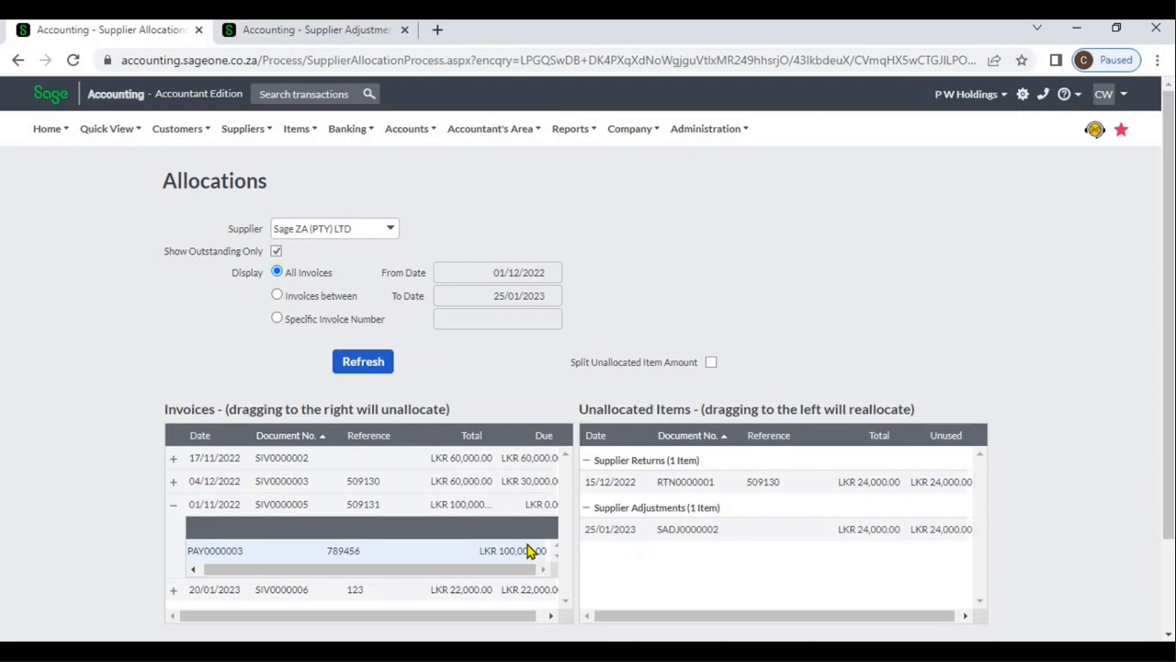
pyautogui.moveTo(530, 550); pyautogui.dragTo(599, 559)
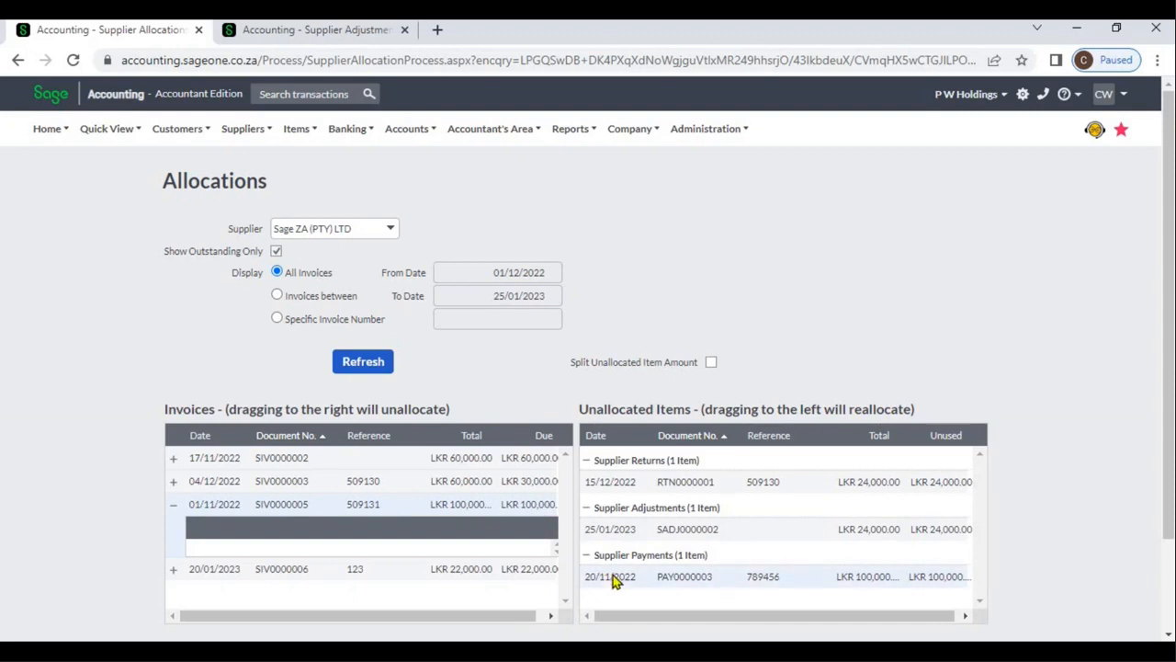
# - Reallocate payment PAY0000003 to invoice SIV0000005, and check the allocation details of invoice SIV0000003
pyautogui.moveTo(614, 579); pyautogui.dragTo(542, 510)
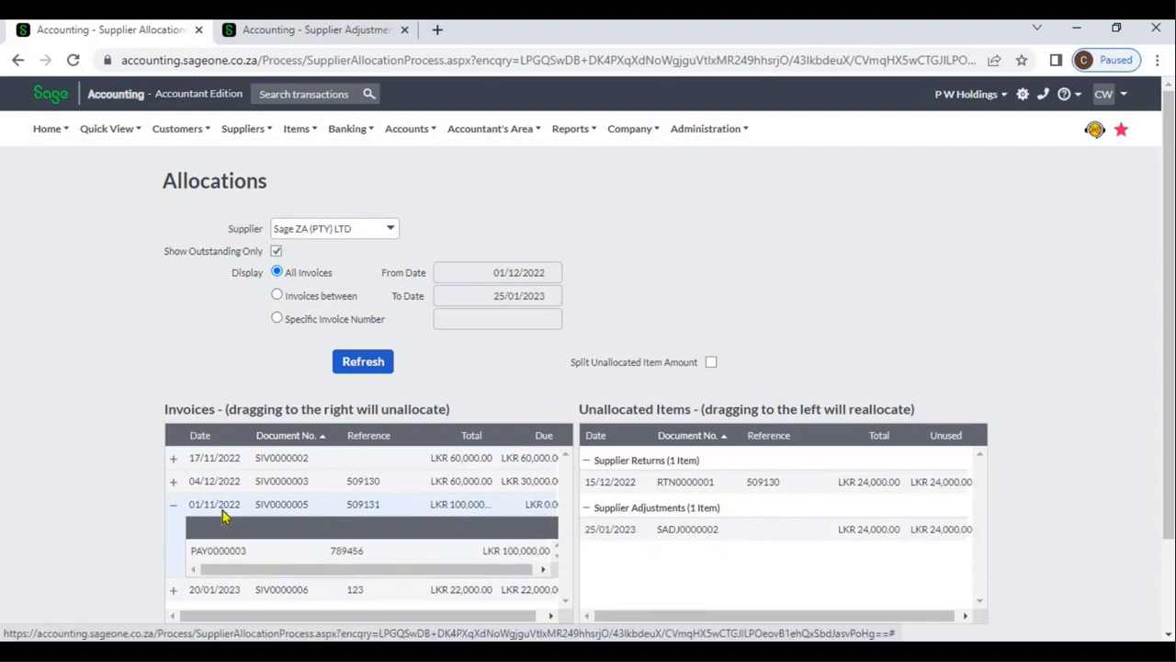
pyautogui.click(174, 485)
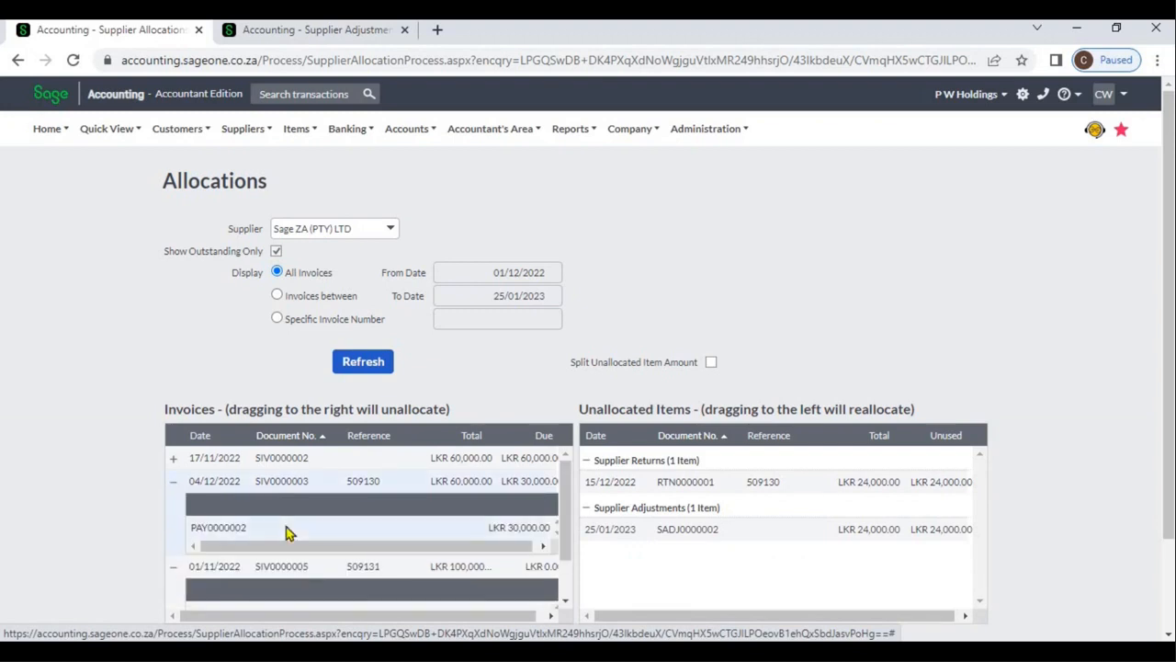
pyautogui.click(172, 482)
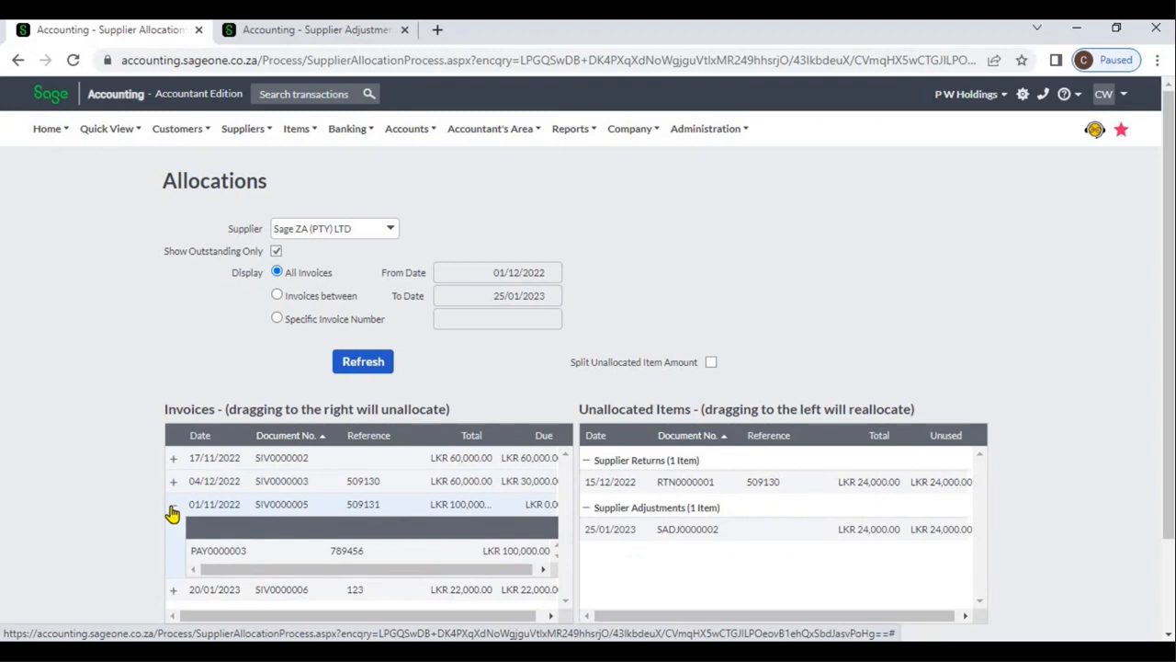
# - Check the allocation details of invoices SIV0000003 and SIV0000005, and collapse both again
pyautogui.click(173, 510)
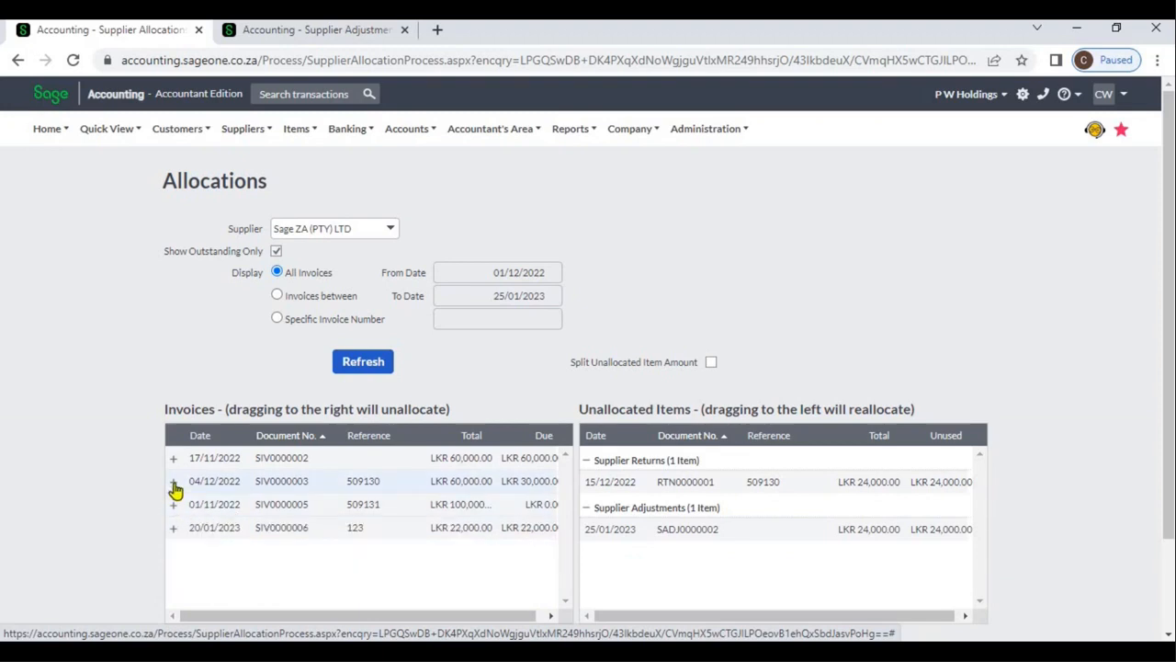
pyautogui.click(172, 482)
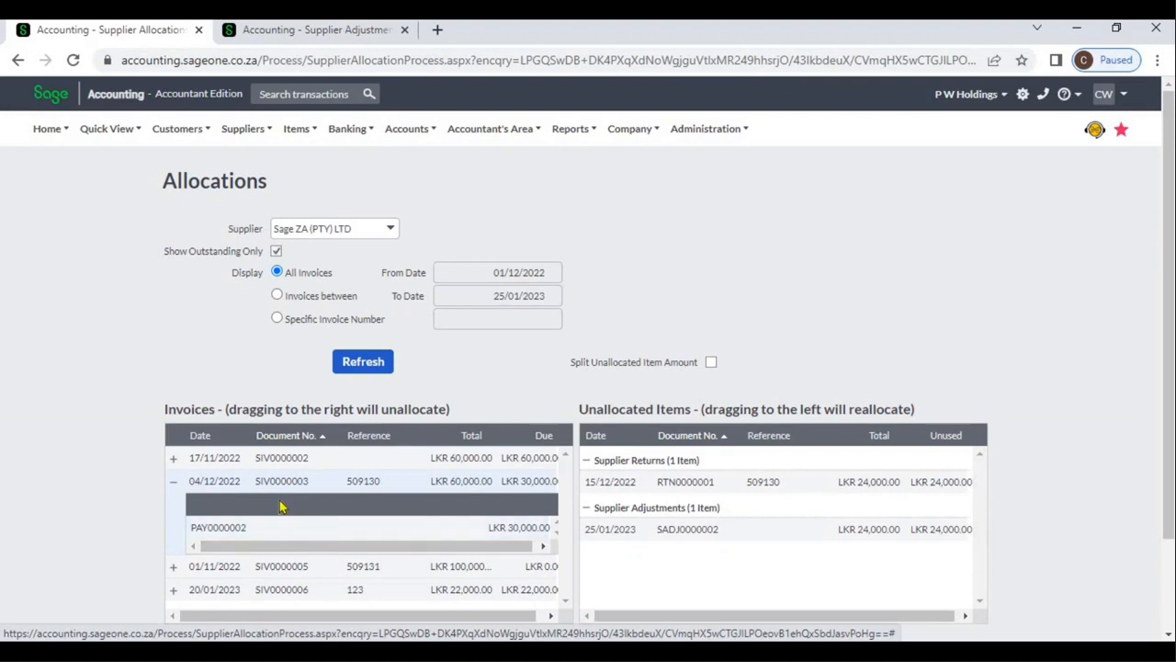
pyautogui.click(172, 564)
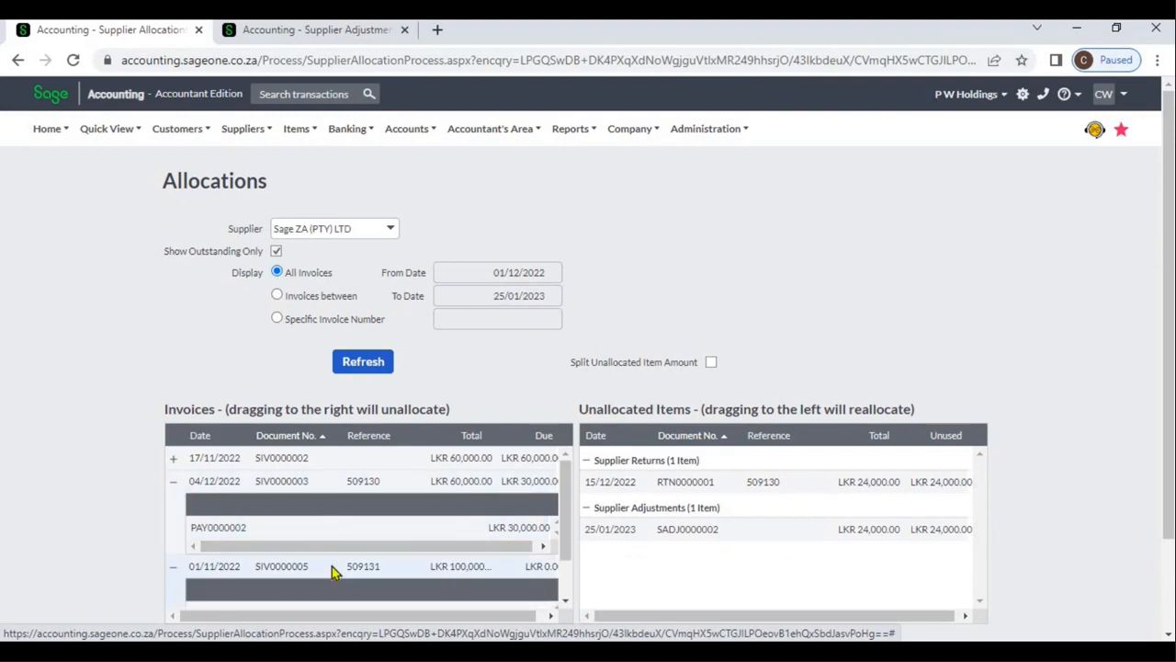
pyautogui.click(565, 602)
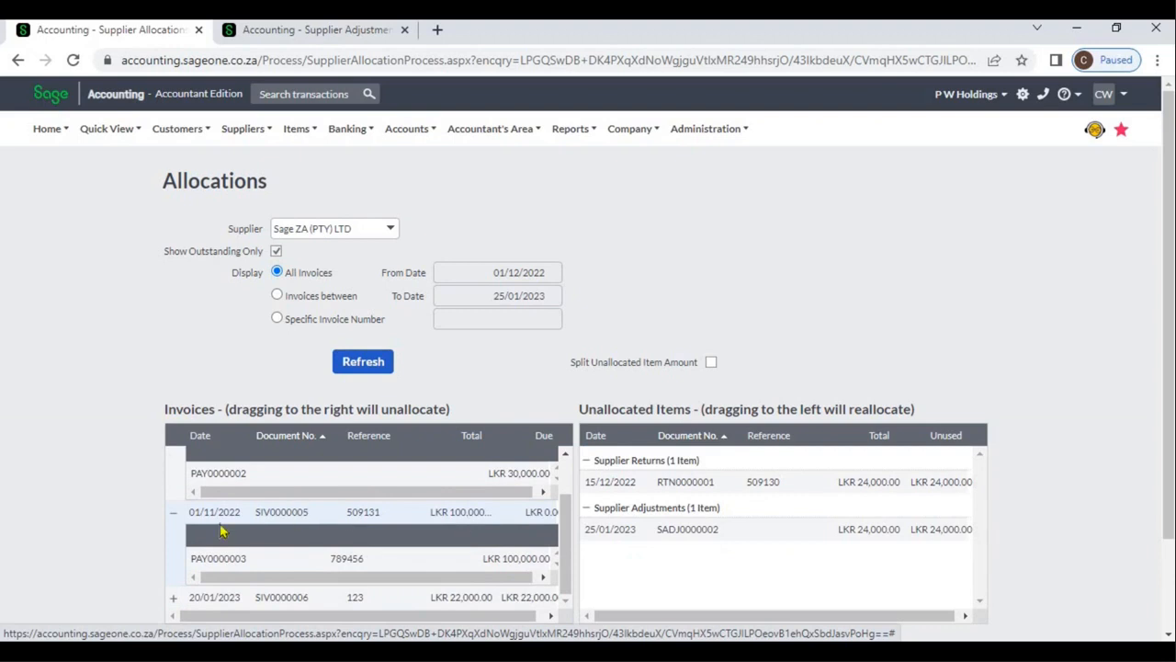
pyautogui.click(174, 517)
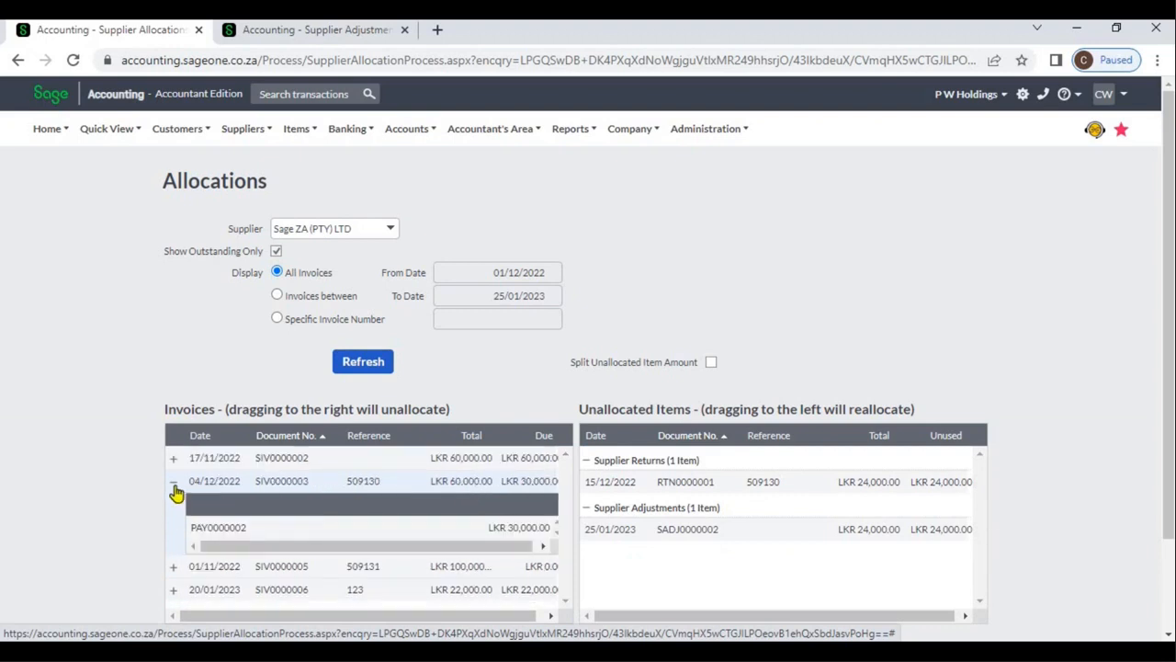
pyautogui.click(174, 486)
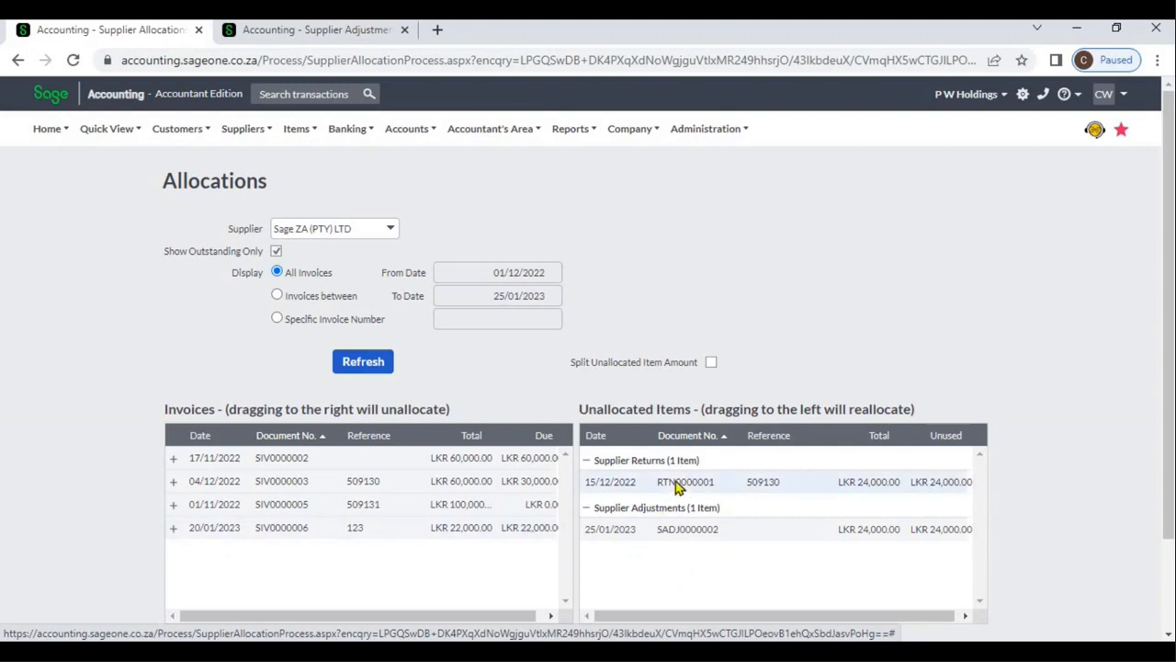
# - Allocate supplier return RTN0000001 to invoice SIV0000002, and put it back among the unallocated items
pyautogui.moveTo(677, 487); pyautogui.dragTo(549, 468)
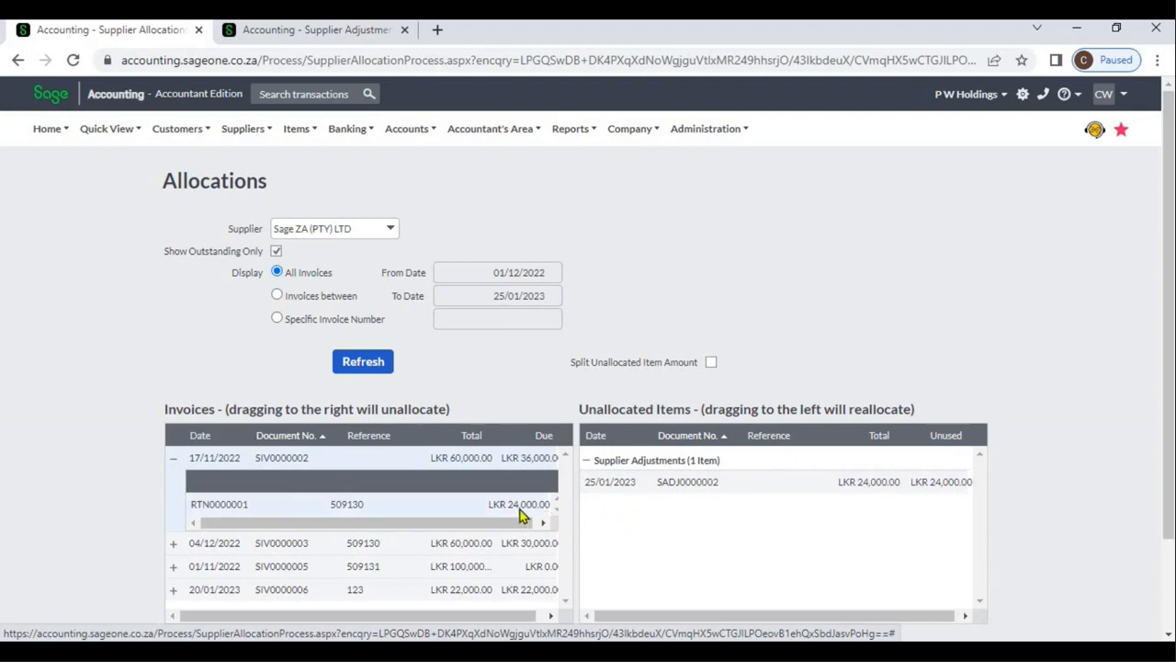
pyautogui.moveTo(519, 515); pyautogui.dragTo(644, 522)
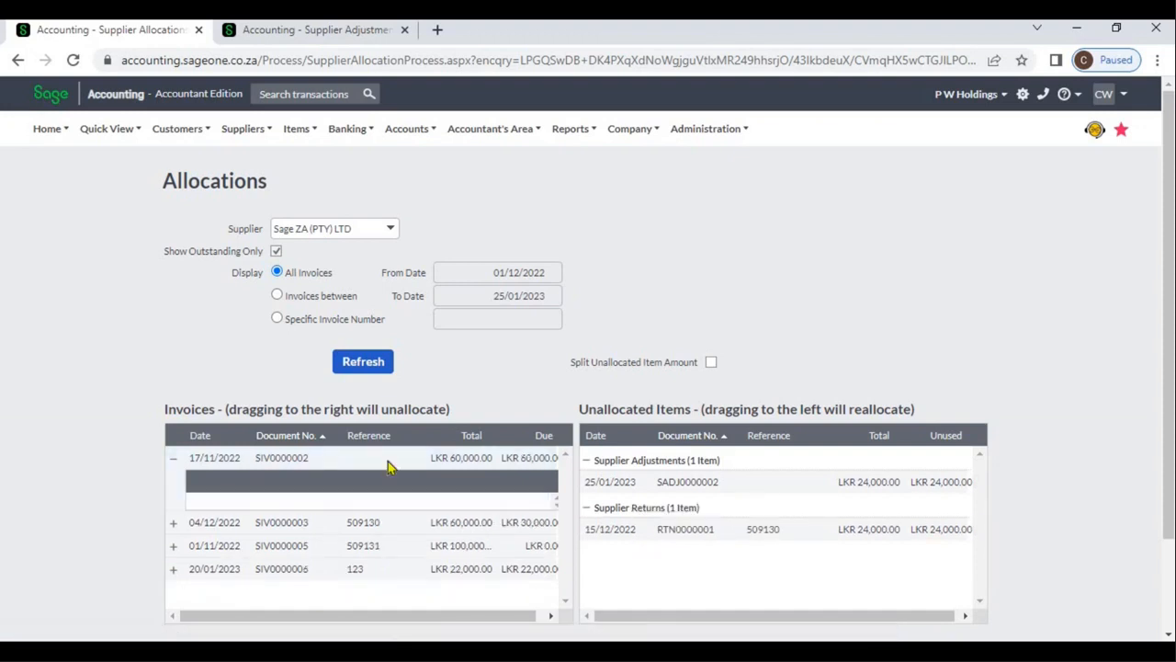
pyautogui.click(174, 458)
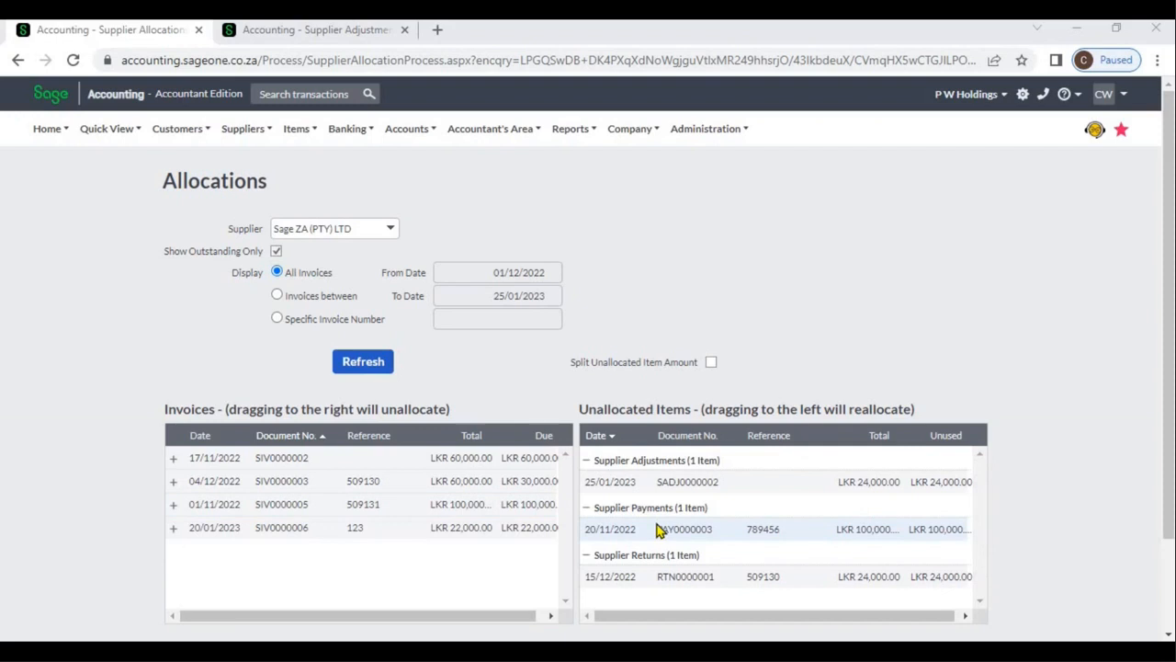
# - Allocate payment PAY0000003 across invoices SIV0000002, SIV0000003 and SIV0000005 in that order, without splitting the amount manually
pyautogui.moveTo(658, 530); pyautogui.dragTo(551, 464)
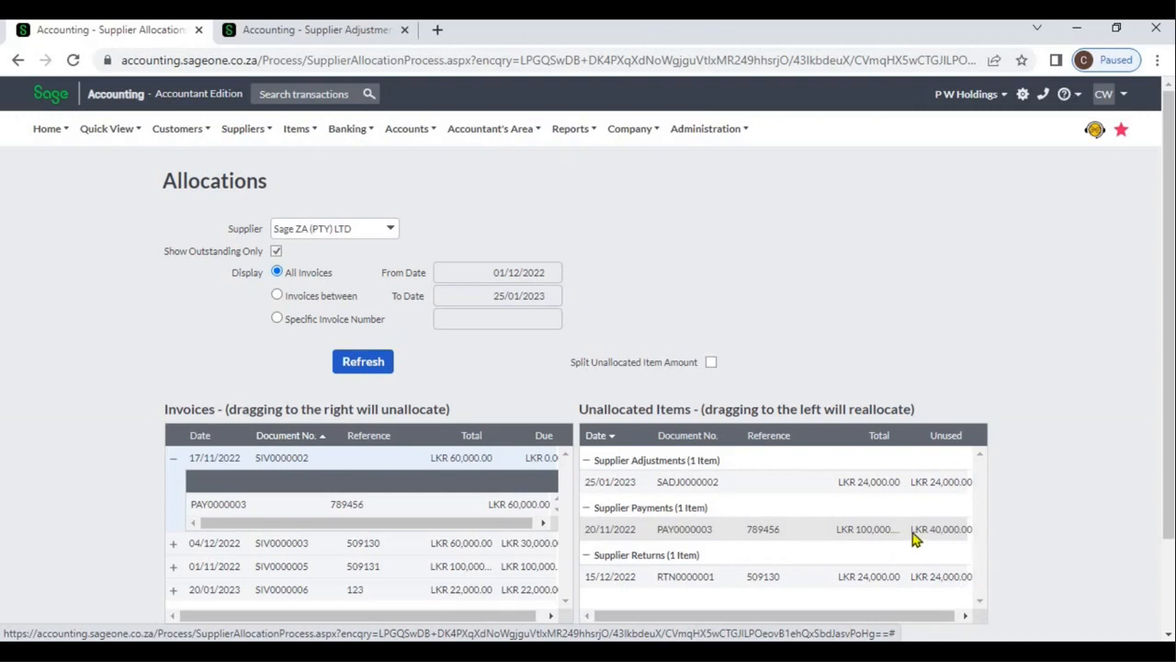
pyautogui.moveTo(912, 537); pyautogui.dragTo(560, 568)
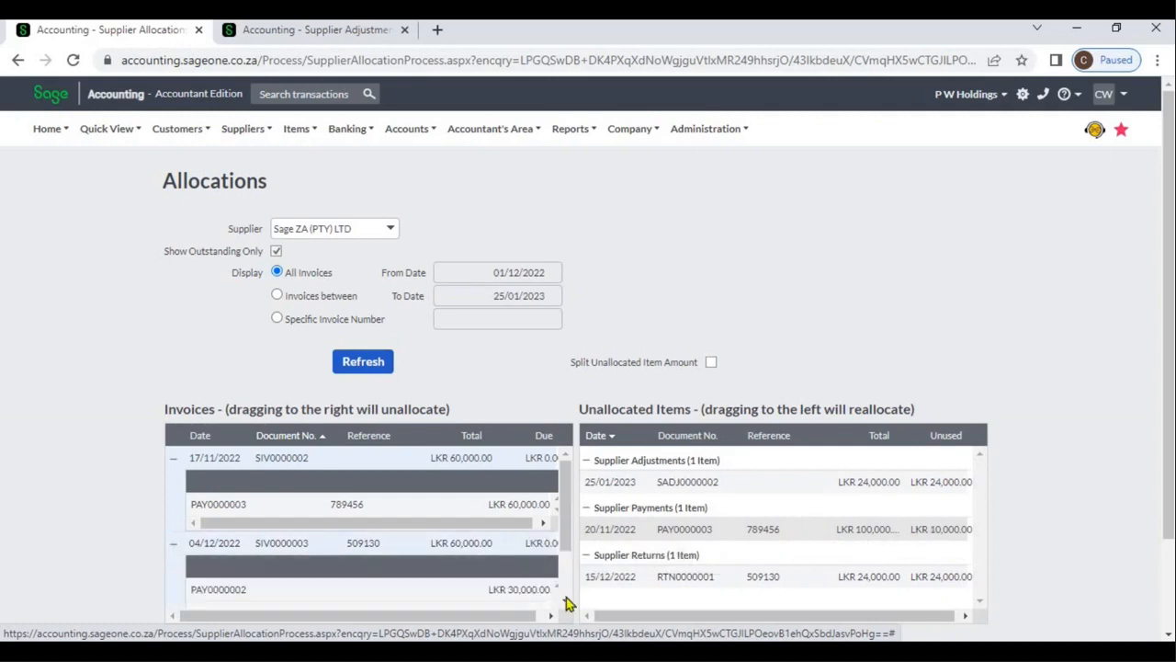
pyautogui.click(566, 606)
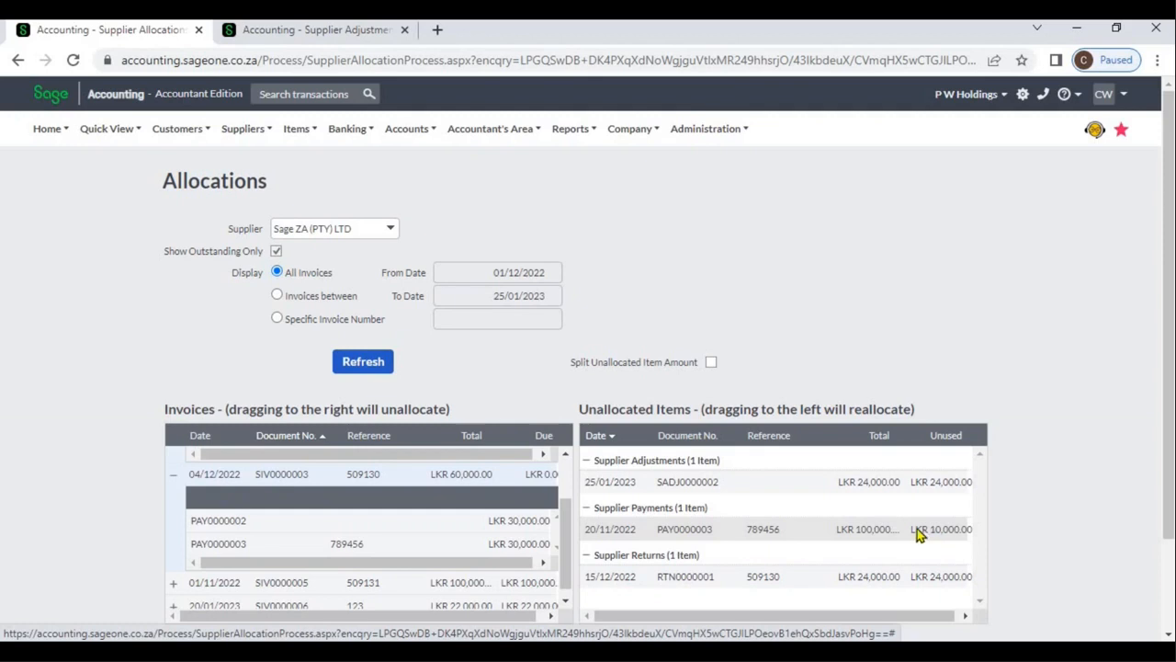
pyautogui.moveTo(919, 535); pyautogui.dragTo(546, 590)
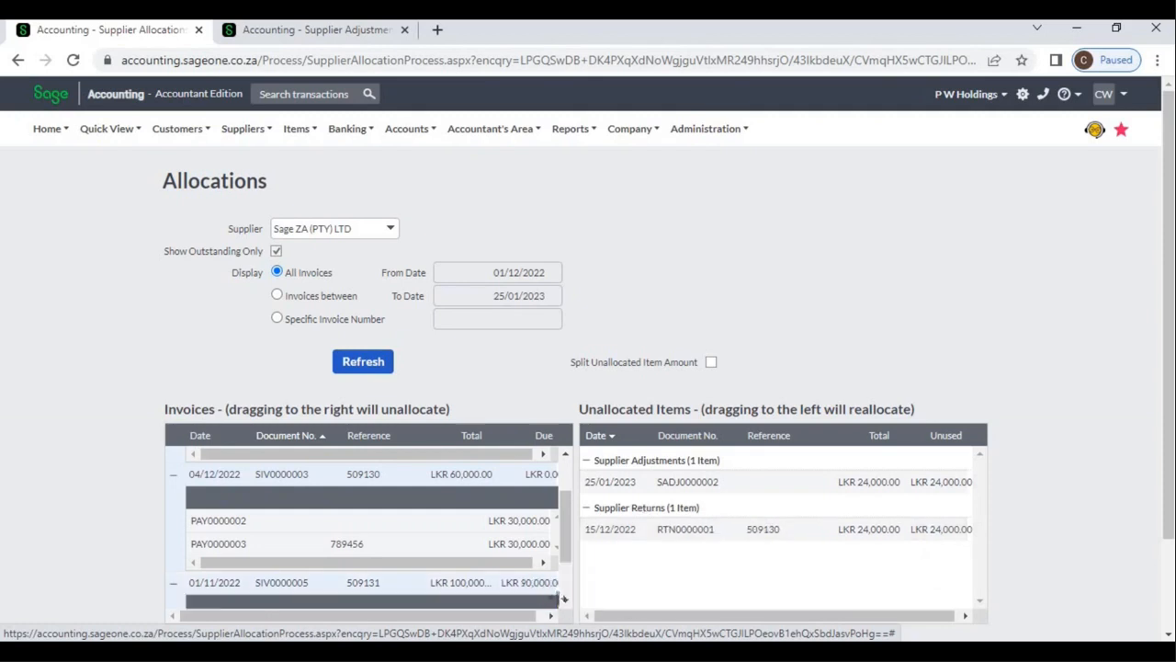
pyautogui.click(562, 602)
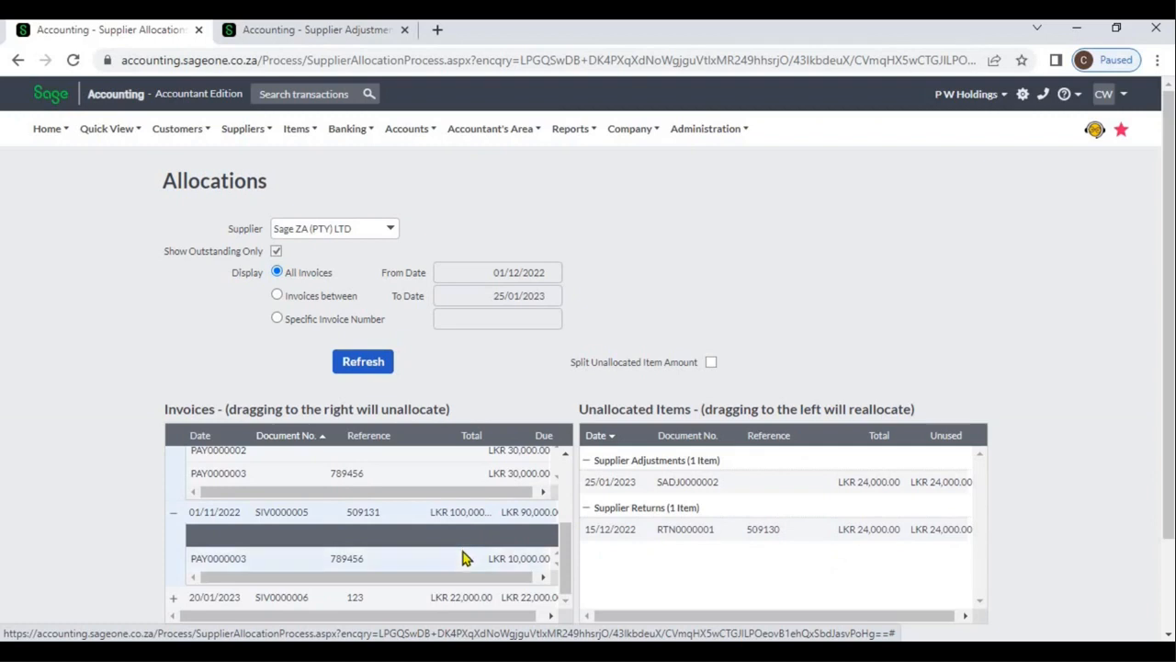
# - Unallocate payment PAY0000003 from invoices SIV0000005, SIV0000003 and SIV0000002
pyautogui.moveTo(464, 558); pyautogui.dragTo(667, 563)
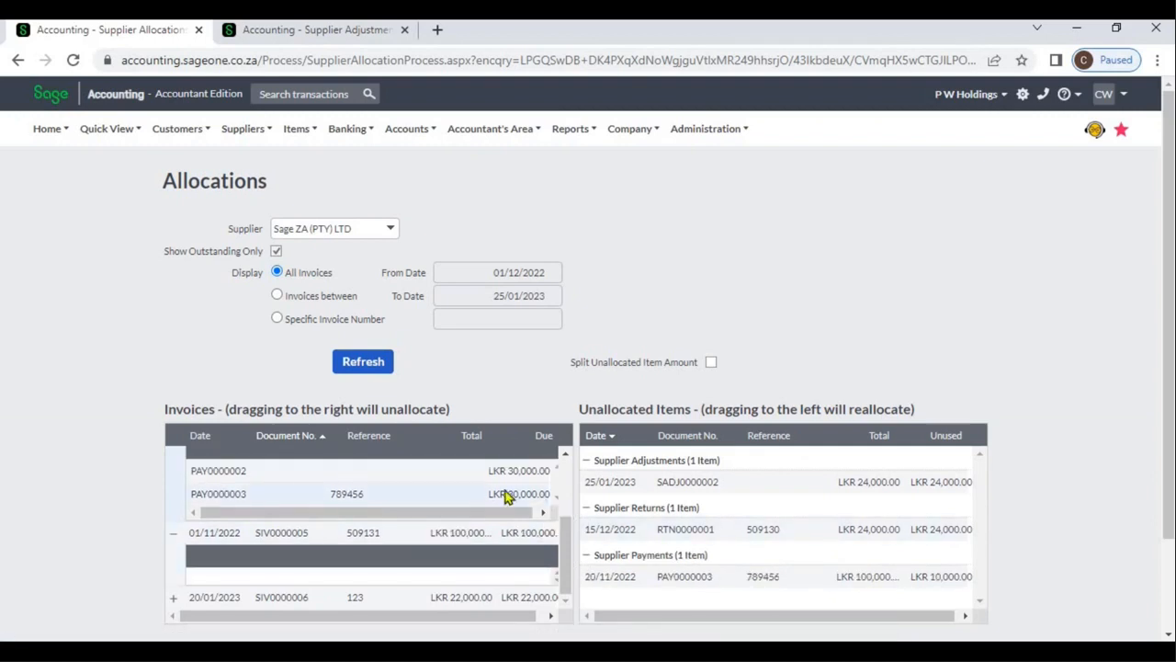
pyautogui.moveTo(671, 547); pyautogui.dragTo(673, 549)
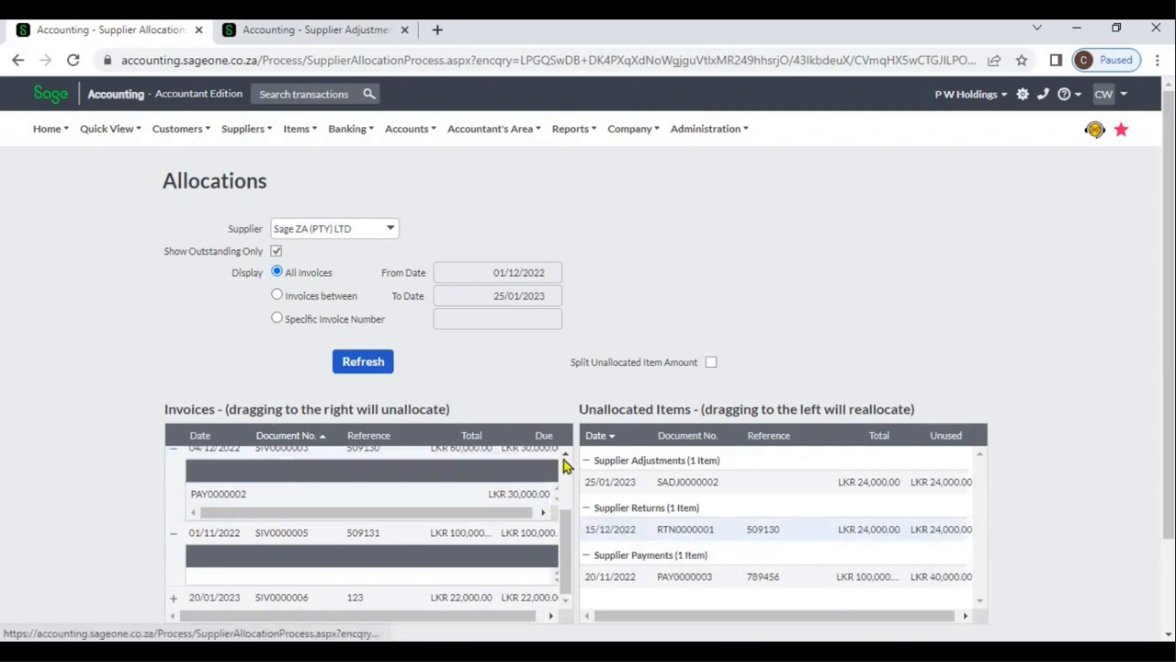
pyautogui.scroll(3, 564, 463)
pyautogui.moveTo(475, 499); pyautogui.dragTo(706, 561)
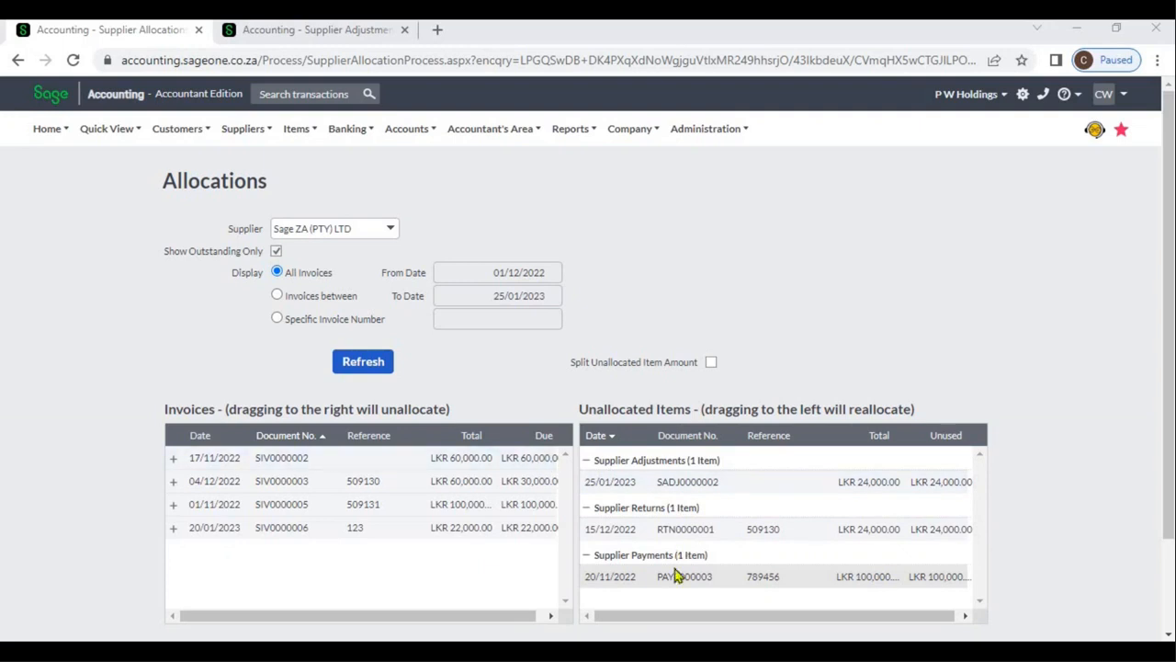
# - Try allocating payment PAY0000003 to invoice SIV0000002 without splitting, and return it to the unallocated items
pyautogui.moveTo(673, 582); pyautogui.dragTo(539, 467)
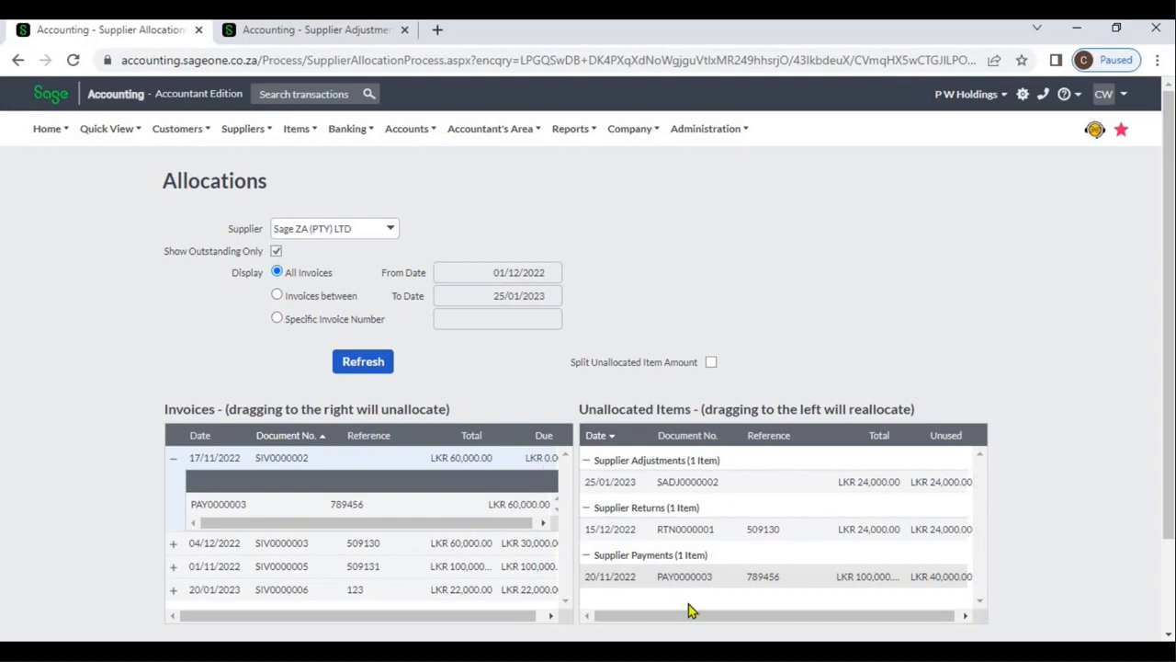
pyautogui.click(543, 522)
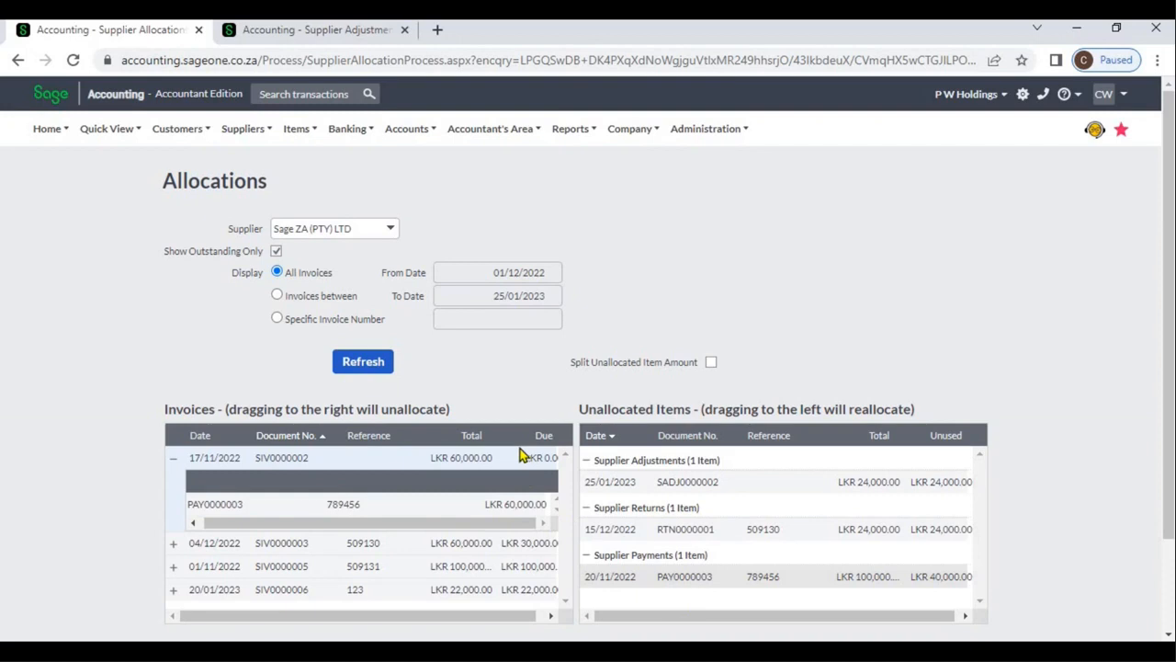
pyautogui.moveTo(418, 513); pyautogui.dragTo(687, 579)
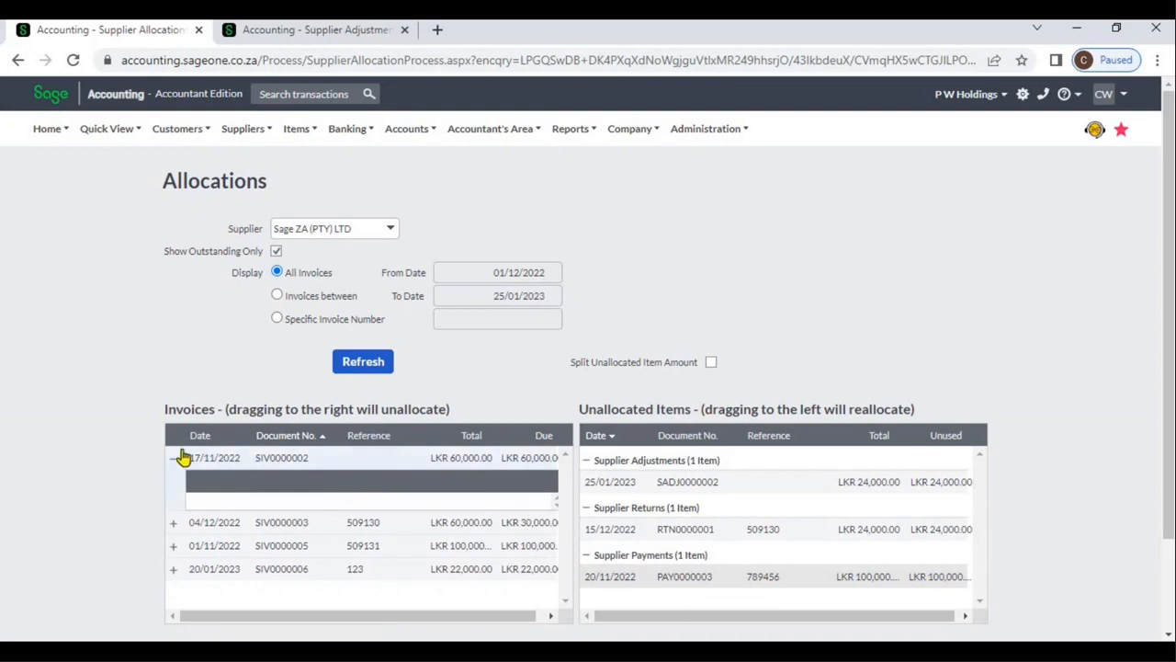
pyautogui.click(174, 461)
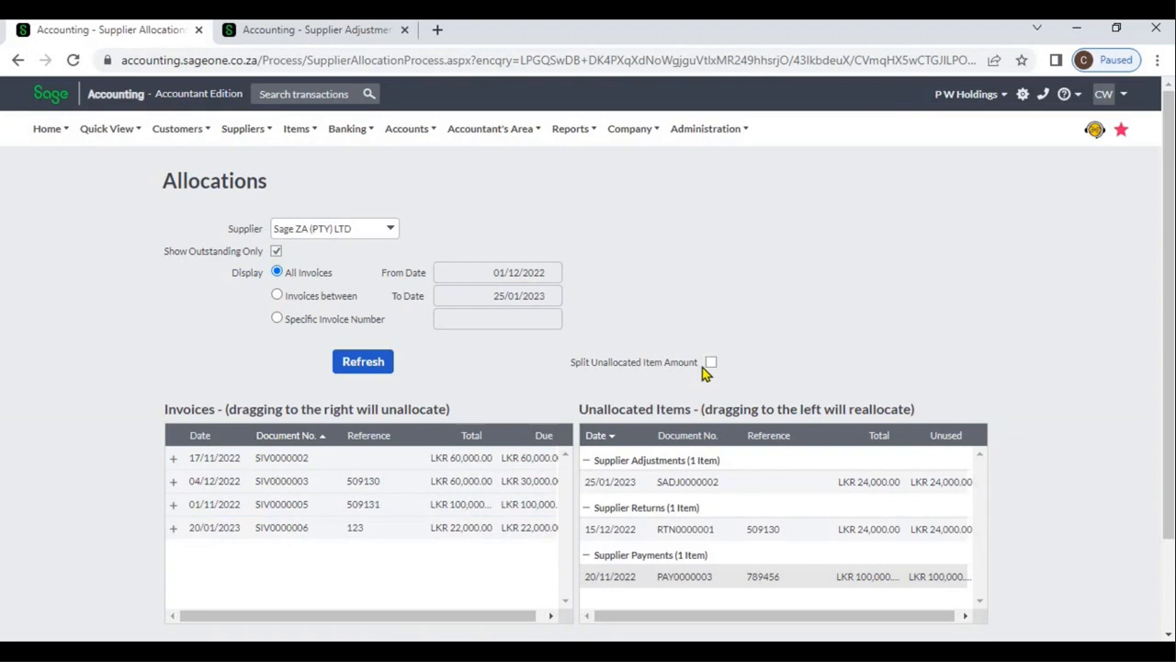
# - Enable splitting of unallocated item amounts and allocate 50000 of payment PAY0000003 to invoice SIV0000002
pyautogui.click(711, 364)
pyautogui.moveTo(693, 580); pyautogui.dragTo(554, 465)
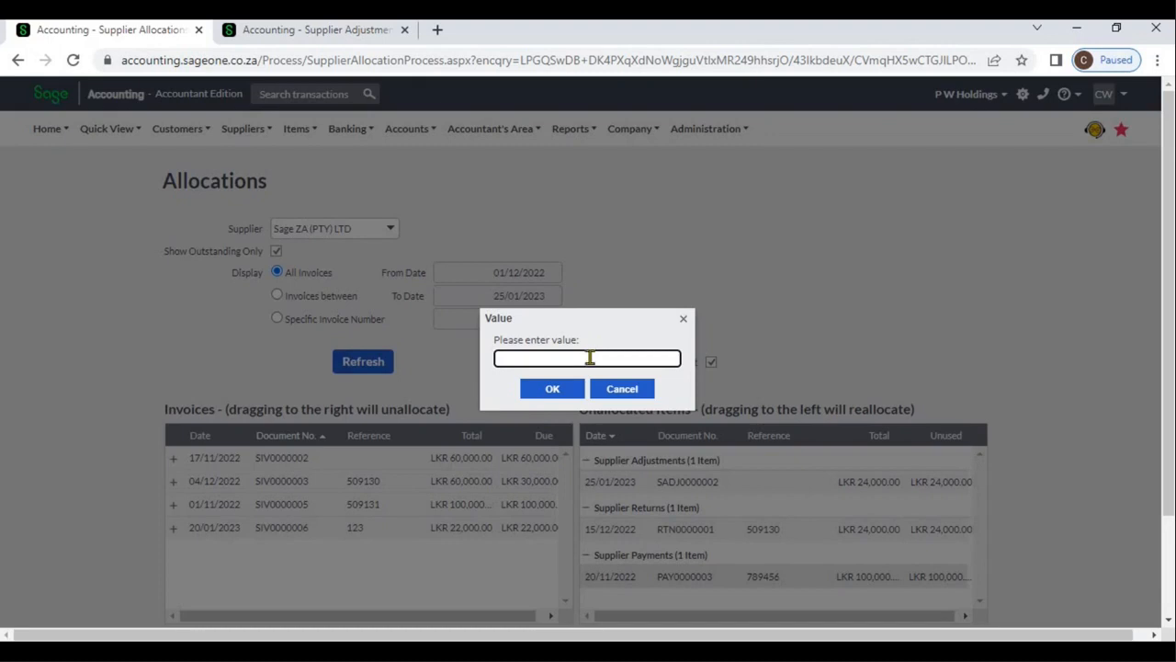
pyautogui.write('60000')
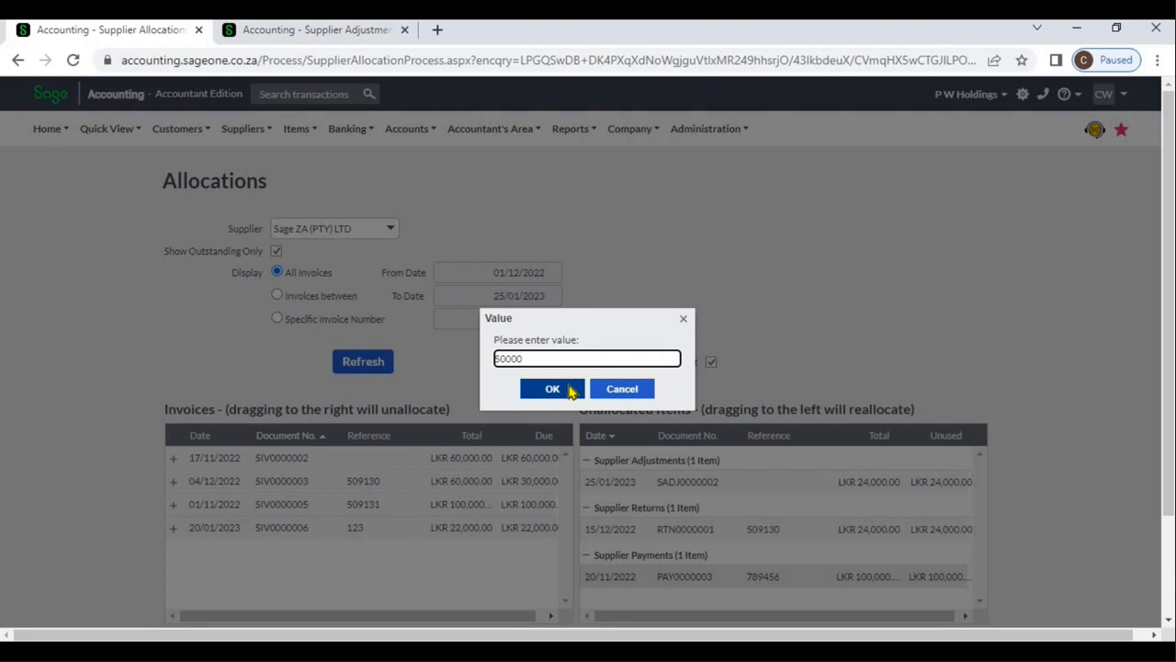
pyautogui.click(568, 391)
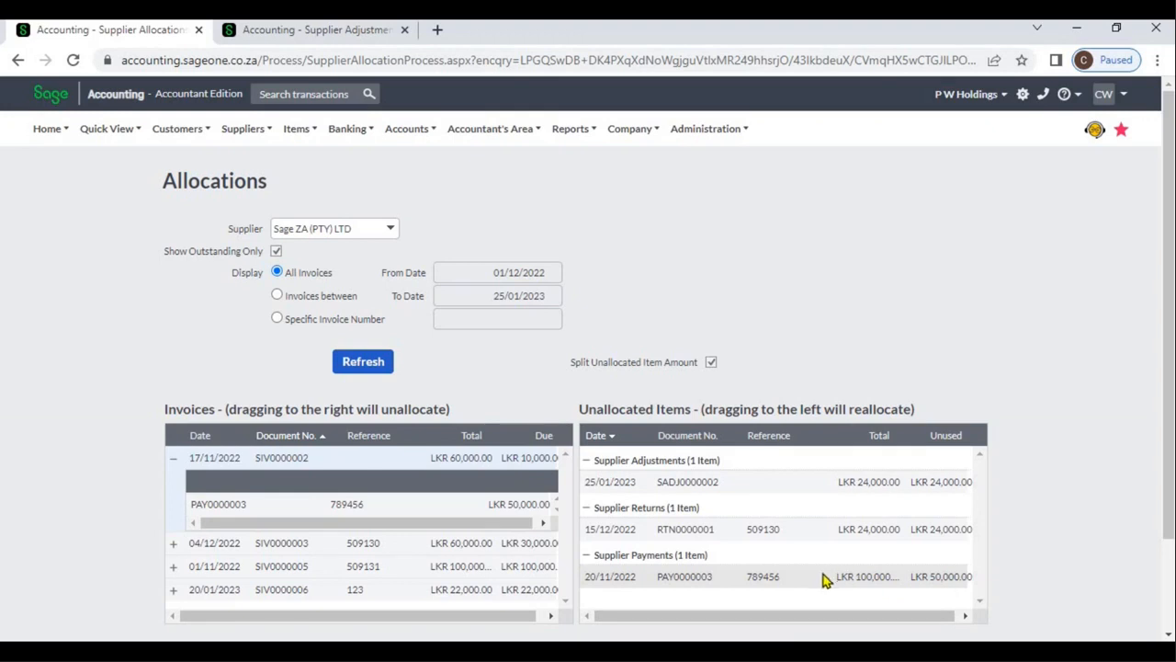
# - Allocate 25000 of the remaining payment PAY0000003 to invoice SIV0000003
pyautogui.moveTo(825, 579); pyautogui.dragTo(549, 548)
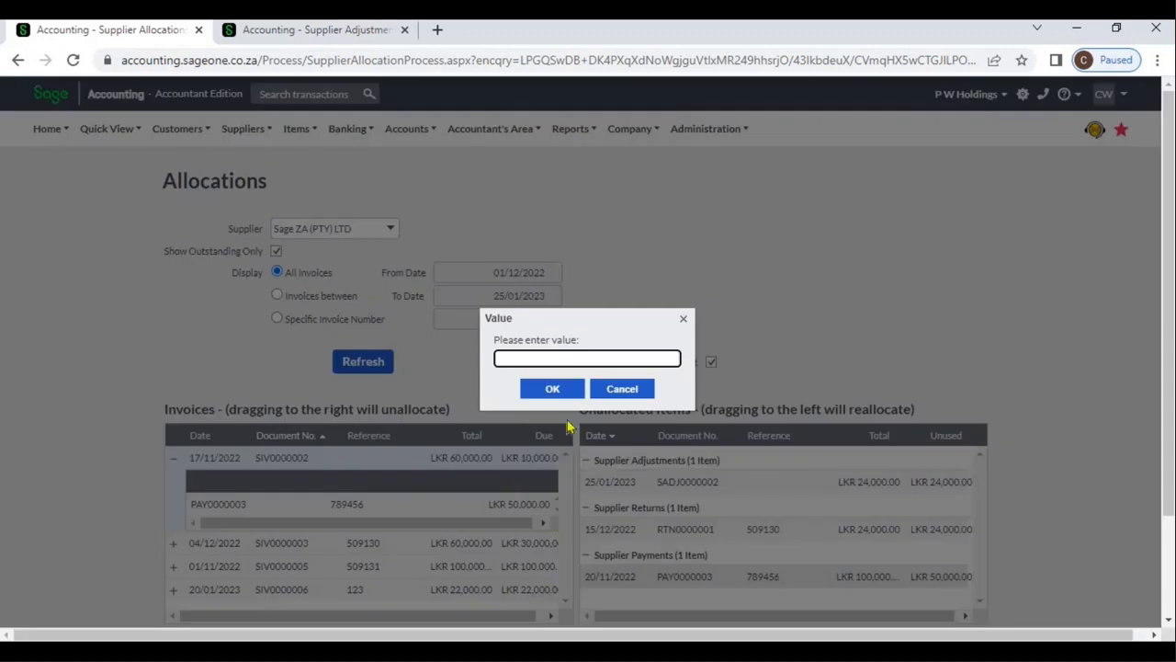
pyautogui.click(538, 359)
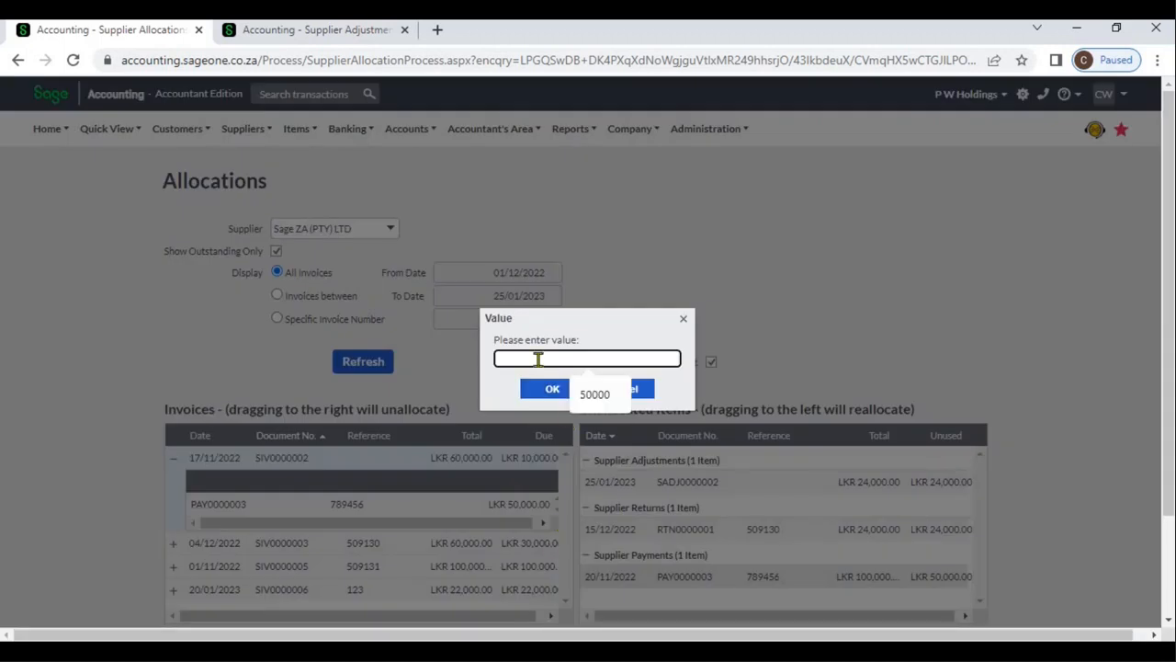
pyautogui.write('25000')
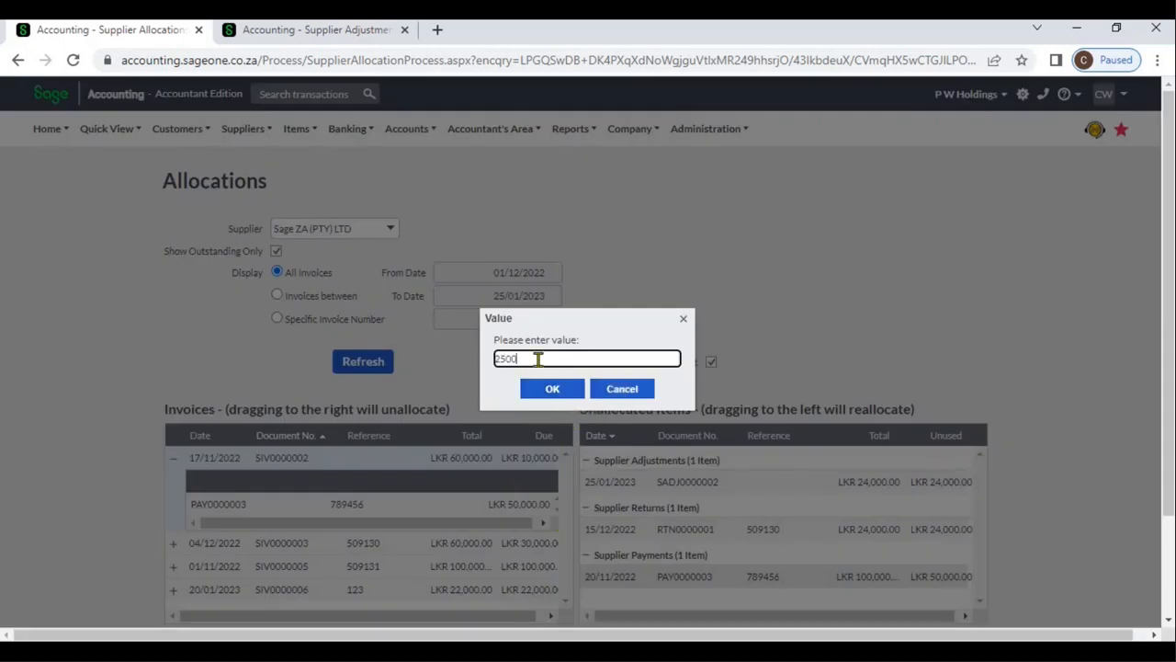
pyautogui.click(541, 397)
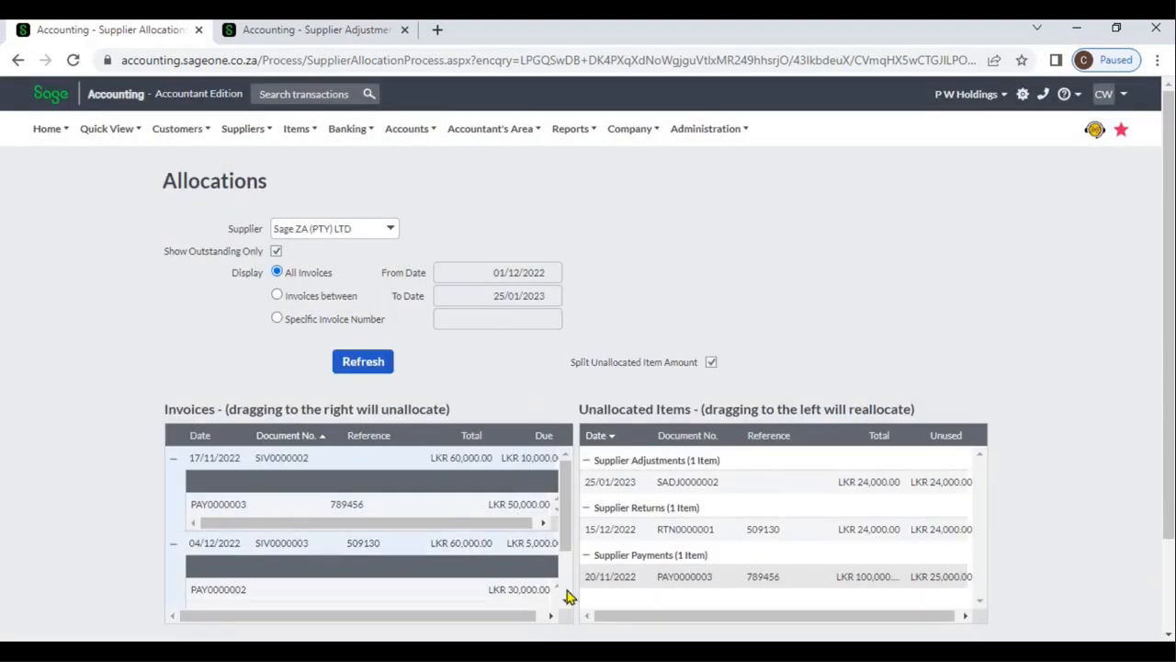
# - Allocate 25000 of payment PAY0000003 to invoice SIV0000005 and review the split allocations on the invoices
pyautogui.scroll(-2, 565, 604)
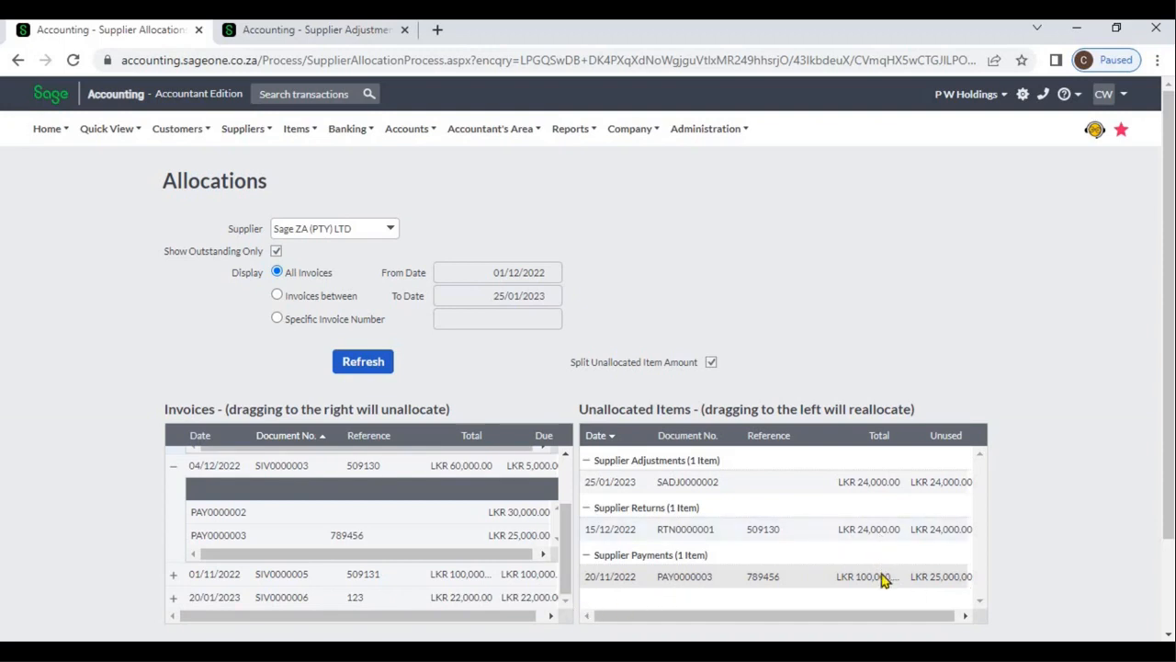
pyautogui.moveTo(882, 579); pyautogui.dragTo(546, 580)
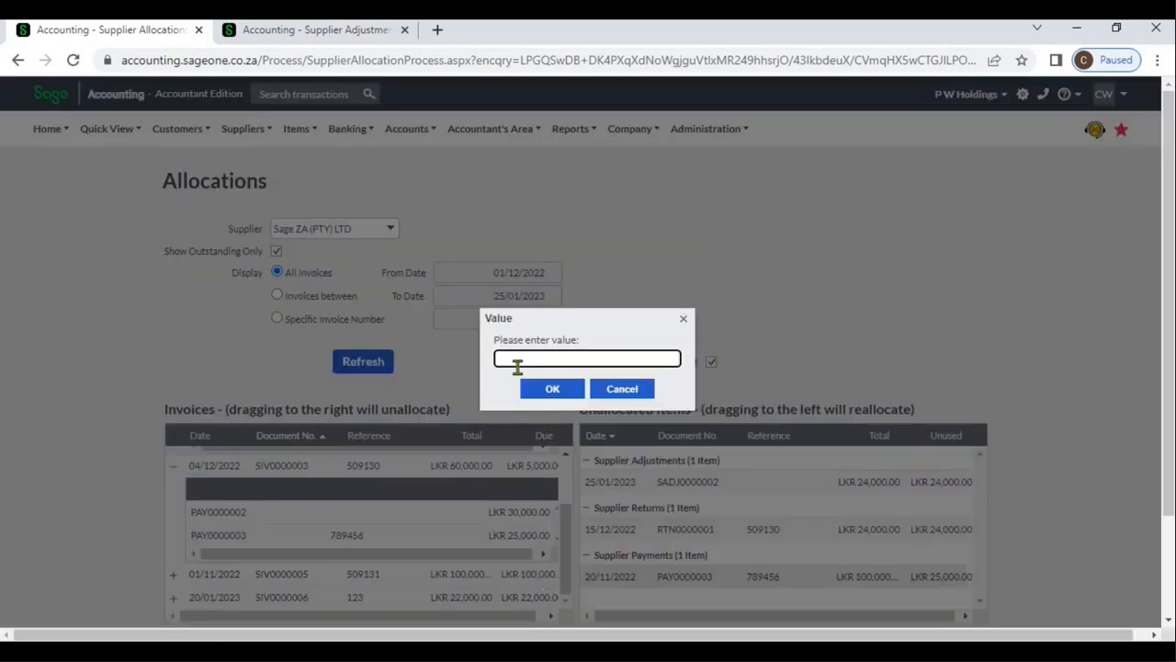
pyautogui.write('2500')
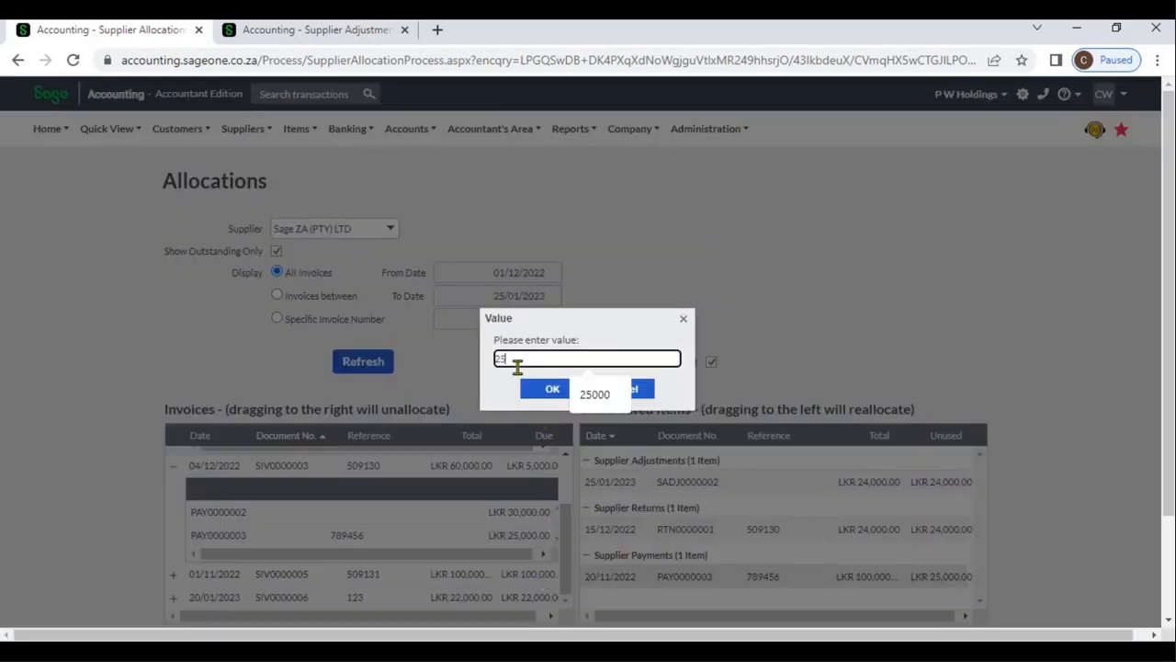
pyautogui.write('0')
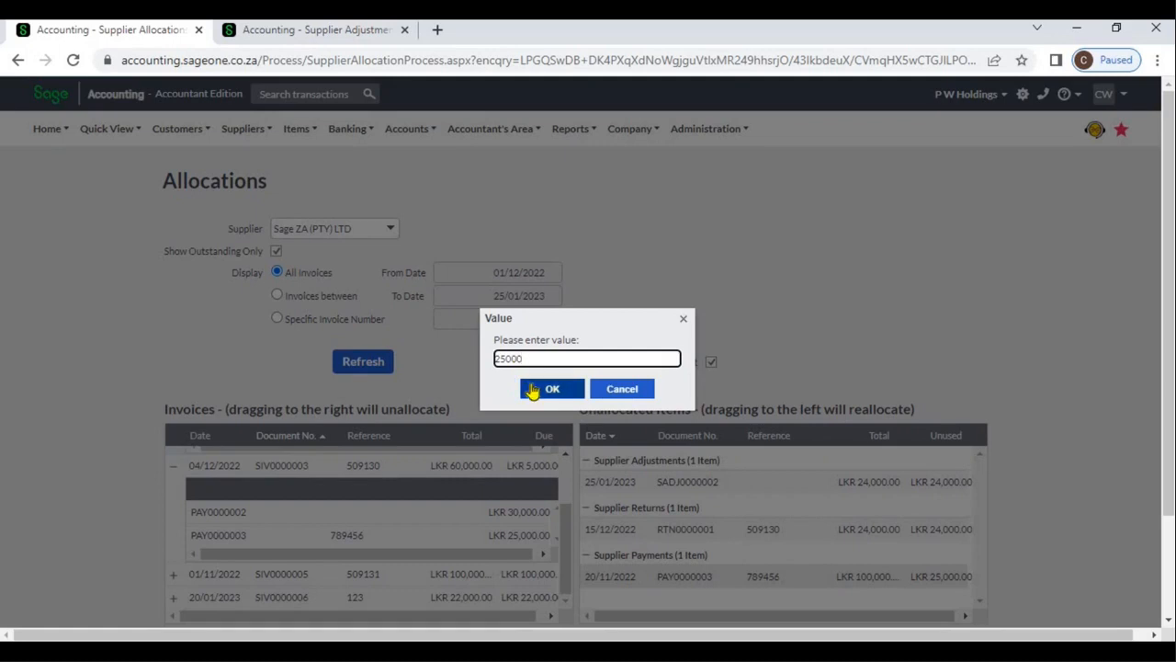
pyautogui.click(533, 389)
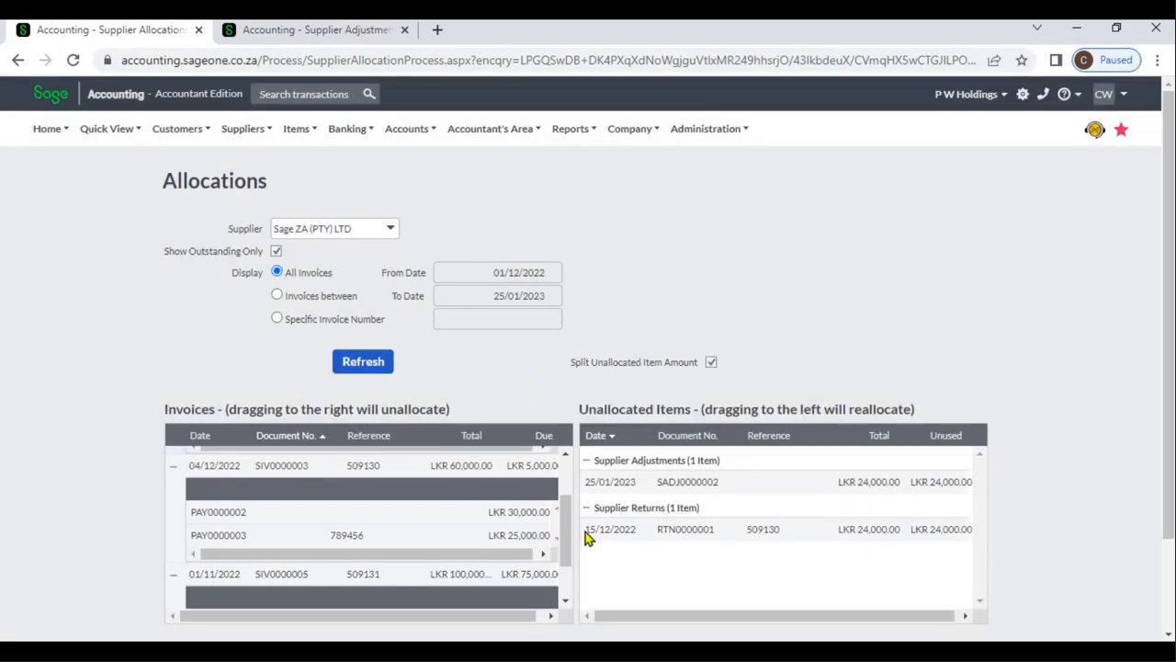
pyautogui.scroll(-1, 568, 580)
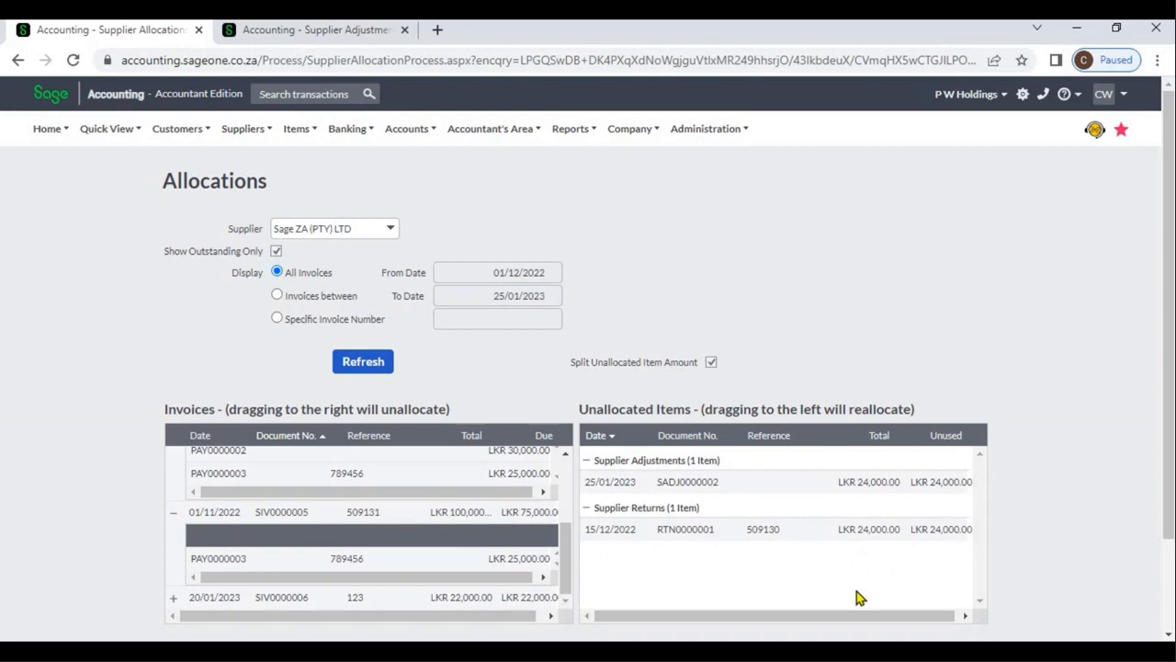
pyautogui.click(565, 452)
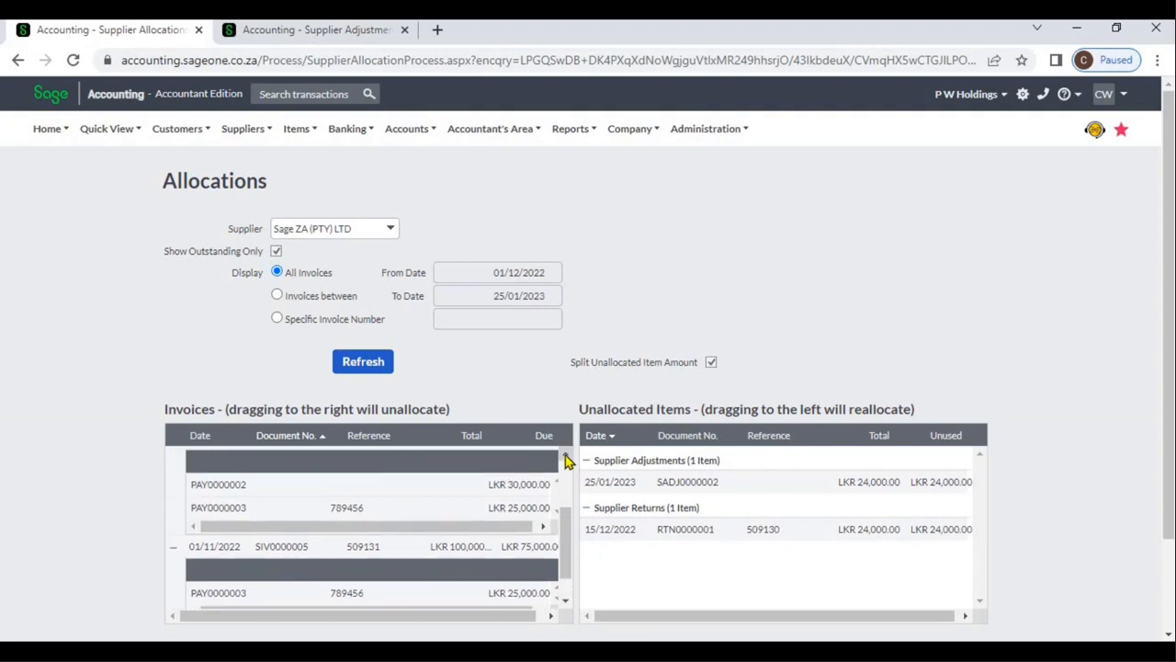
# - Examine how payment PAY0000003 is split across invoices SIV0000002, SIV0000003 and SIV0000005 in the allocations list
pyautogui.scroll(3, 565, 459)
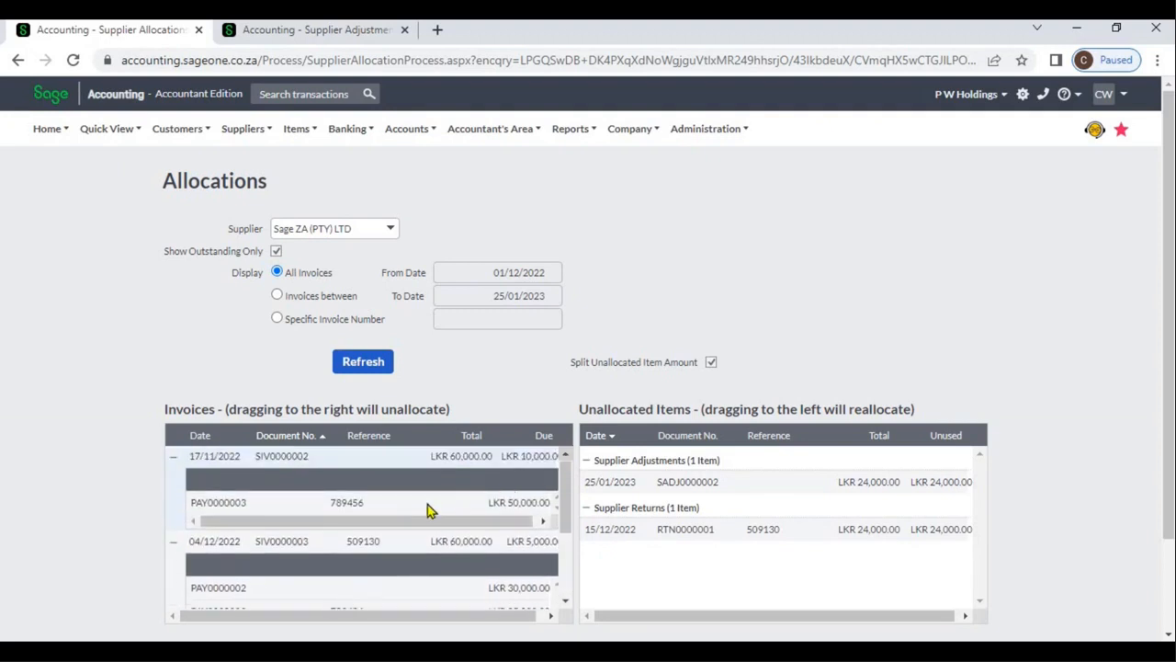
pyautogui.click(565, 600)
pyautogui.click(566, 456)
pyautogui.click(565, 605)
pyautogui.scroll(-3, 436, 535)
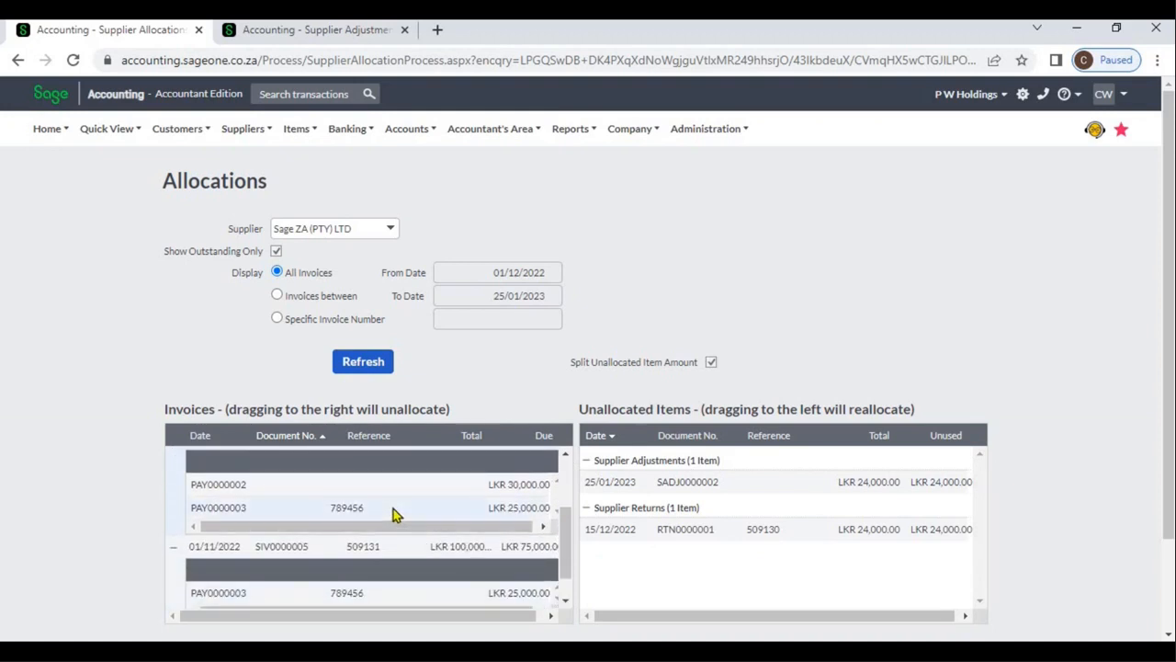
pyautogui.click(566, 605)
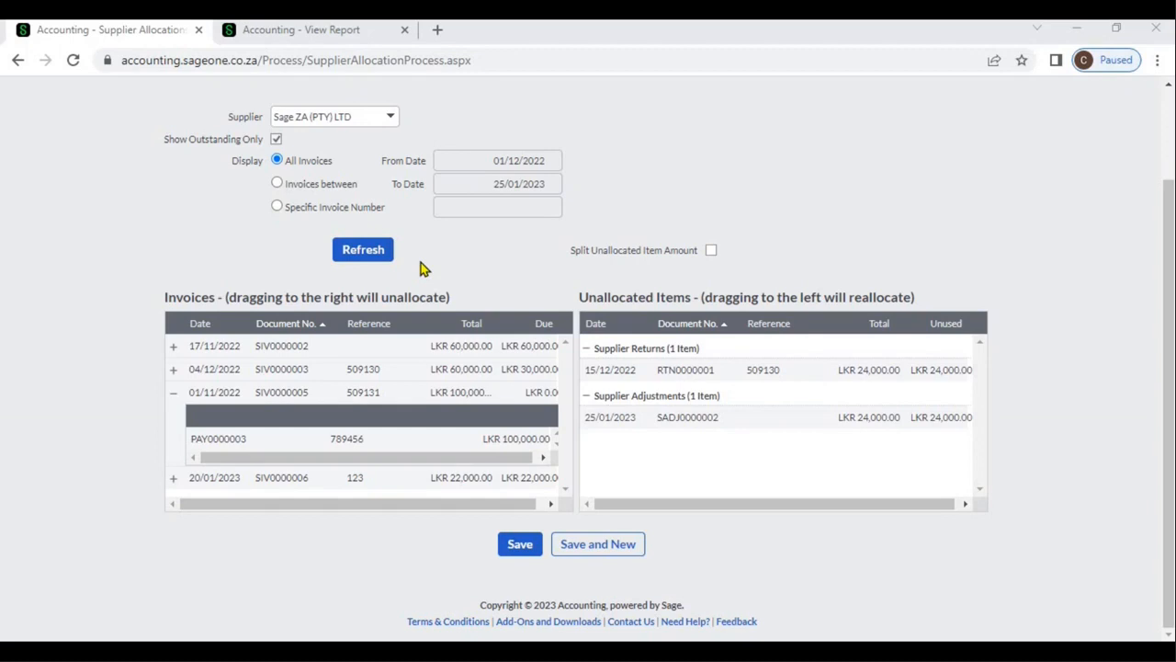
# - Save the allocations for supplier Sage ZA (PTY) LTD with payment PAY0000003 allocated to invoice SIV0000005
pyautogui.click(520, 545)
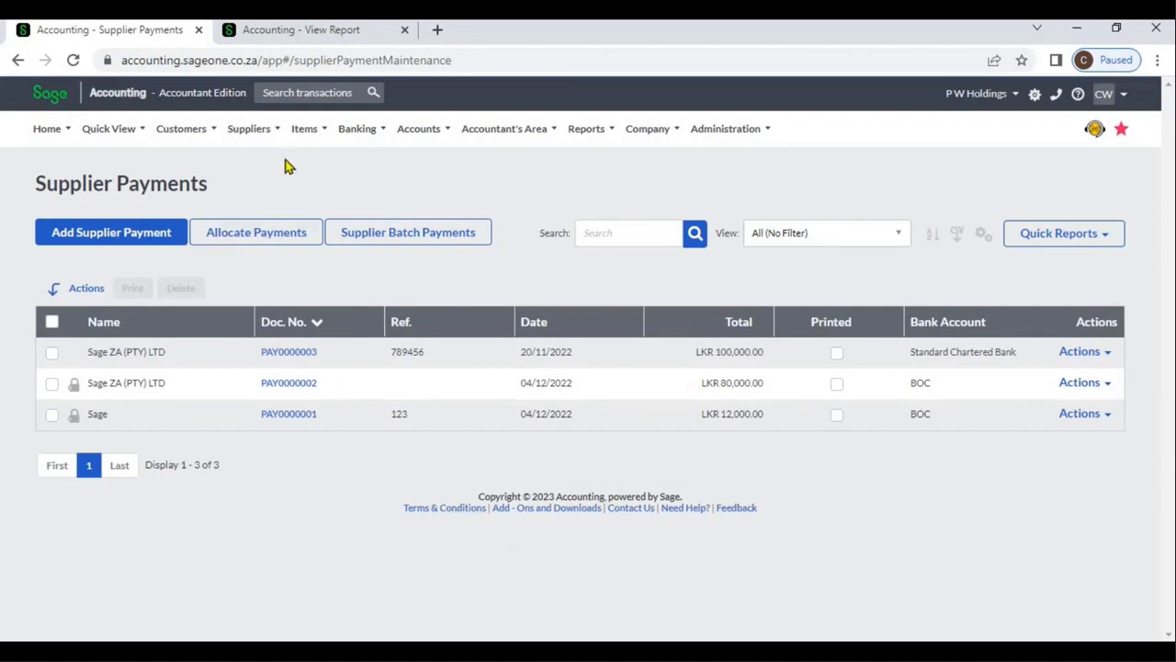
# - Run the Supplier Balances - Days Outstanding report in Detailed style for all suppliers and review the outstanding documents
pyautogui.moveTo(256, 135)
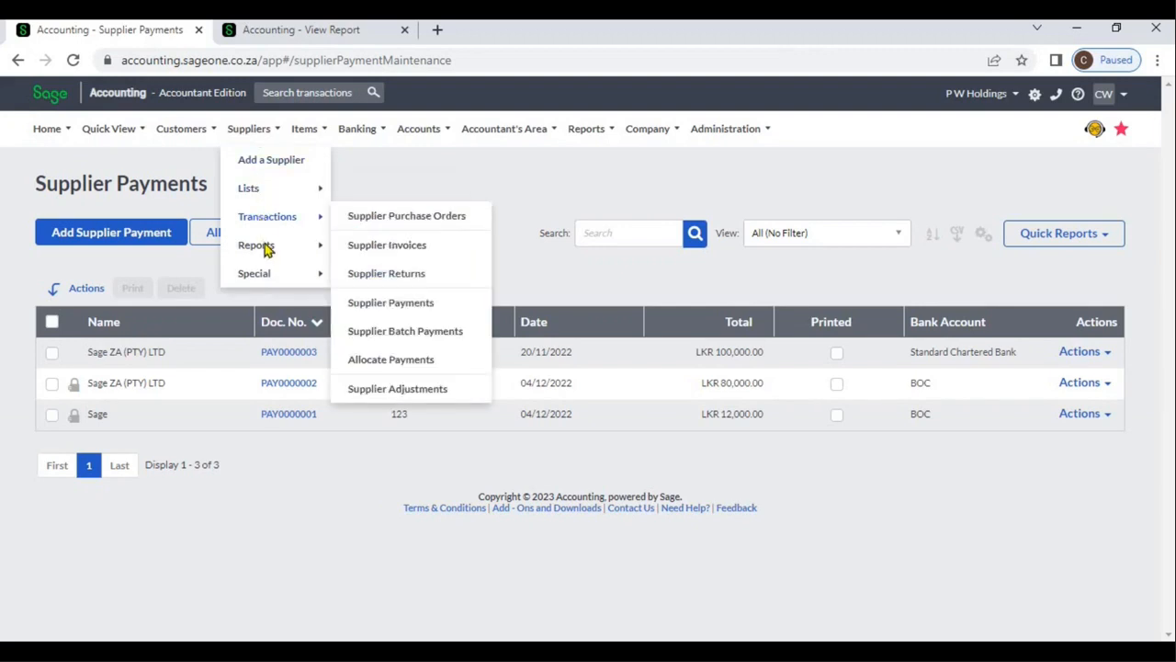
pyautogui.moveTo(266, 248)
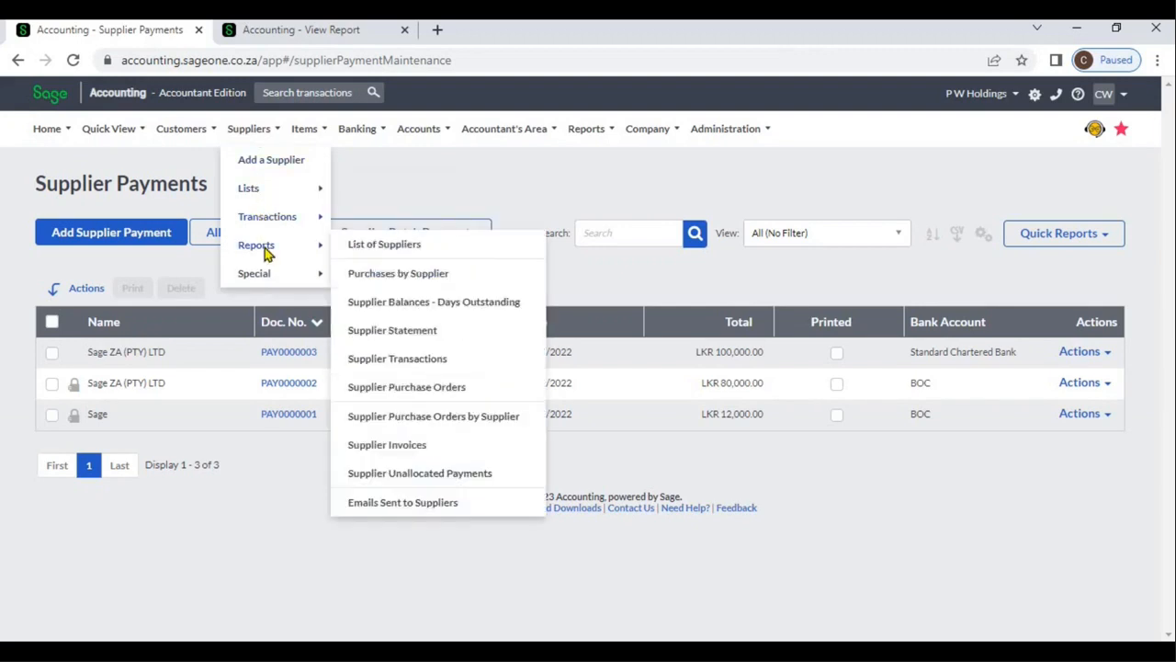
pyautogui.click(467, 313)
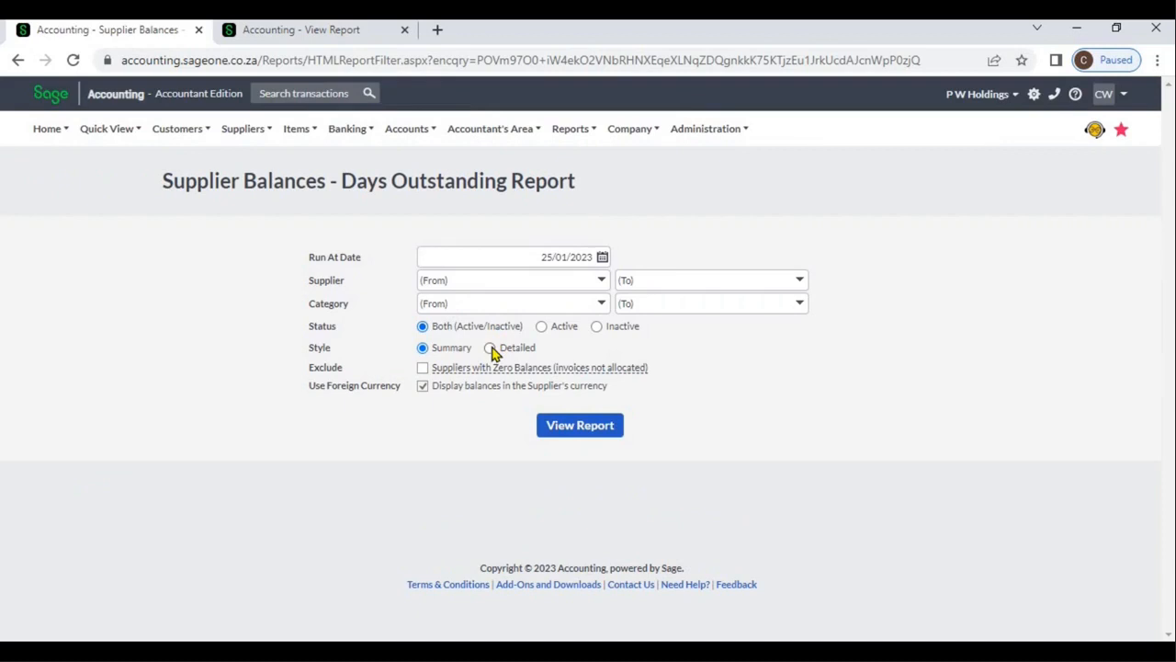
pyautogui.click(492, 349)
pyautogui.click(565, 428)
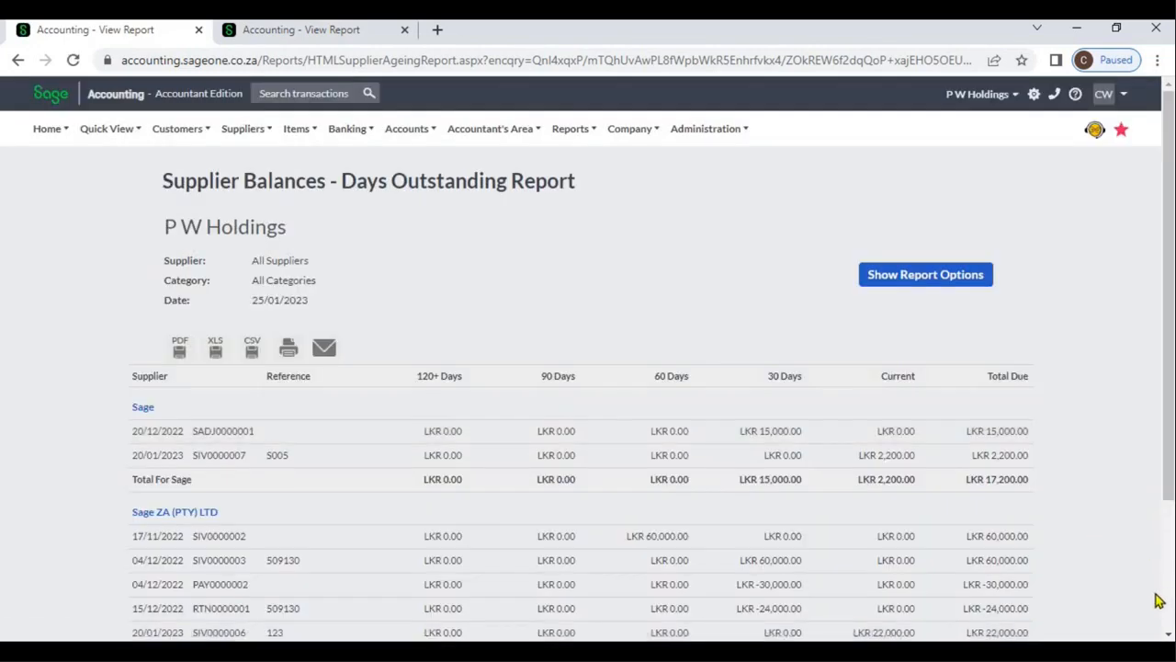
pyautogui.scroll(-2, 1011, 525)
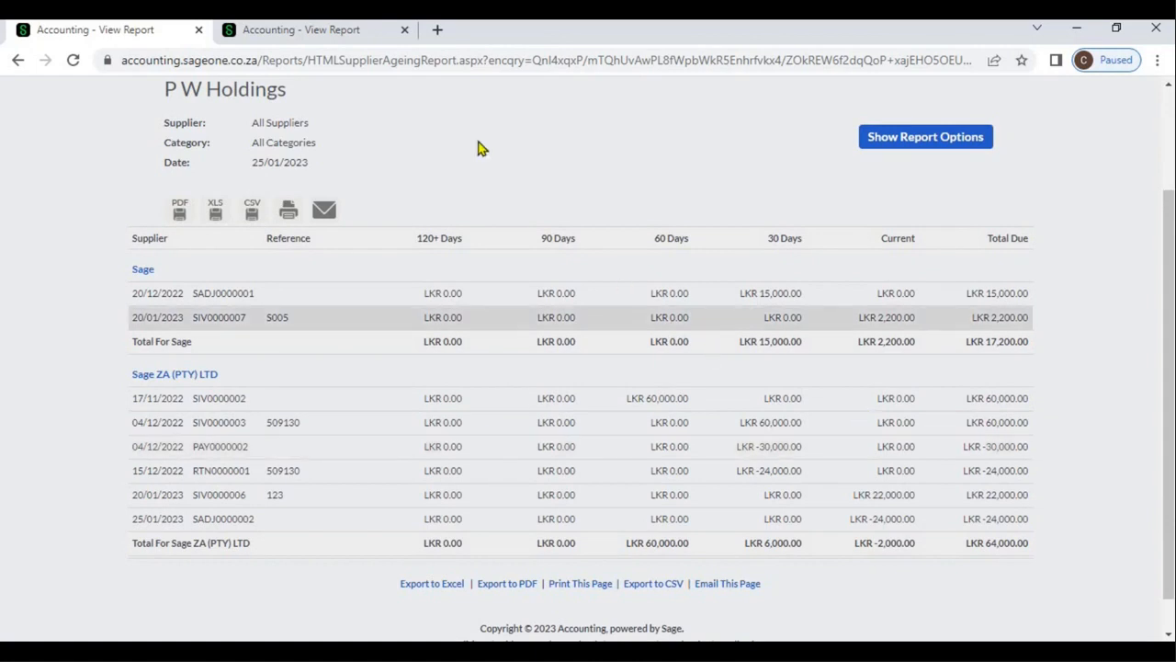
# - Compare the earlier and new Days Outstanding reports for invoice SIV0000005, payment PAY0000003 and the Sage ZA (PTY) LTD total
pyautogui.click(365, 36)
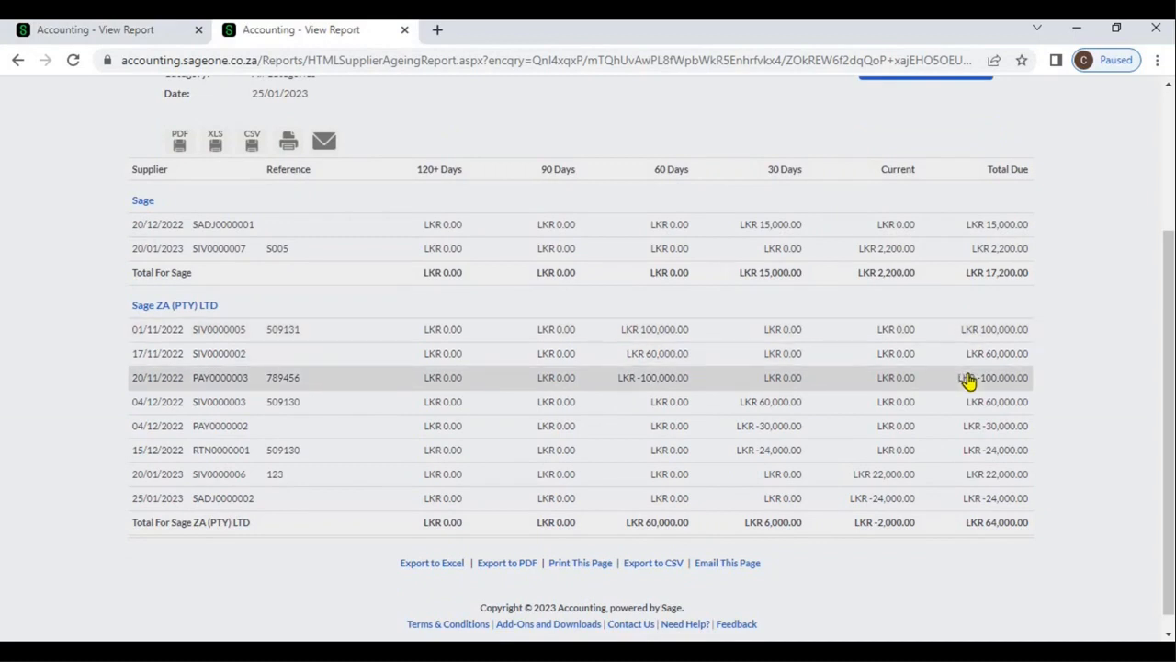
pyautogui.click(148, 39)
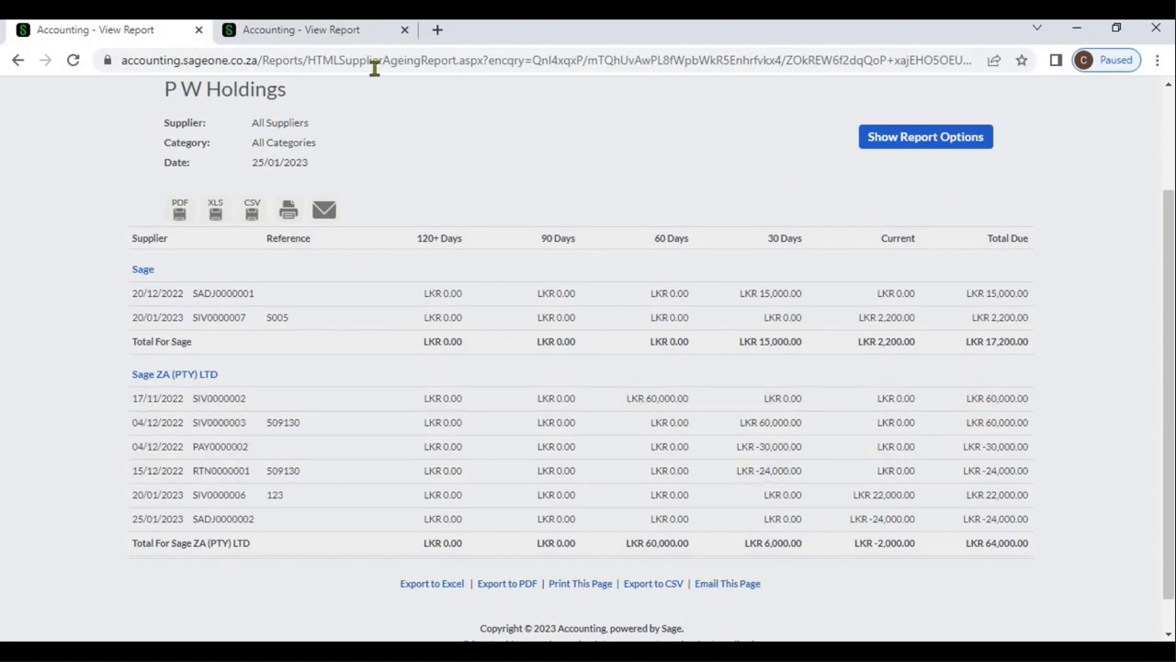
pyautogui.click(353, 37)
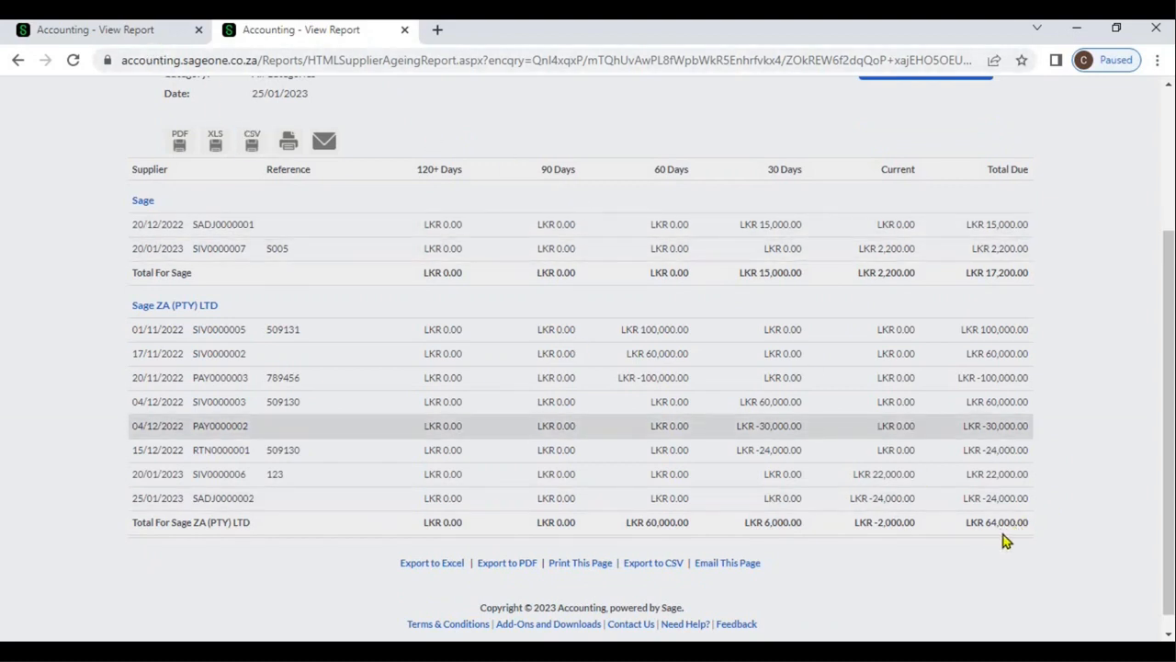
pyautogui.click(137, 31)
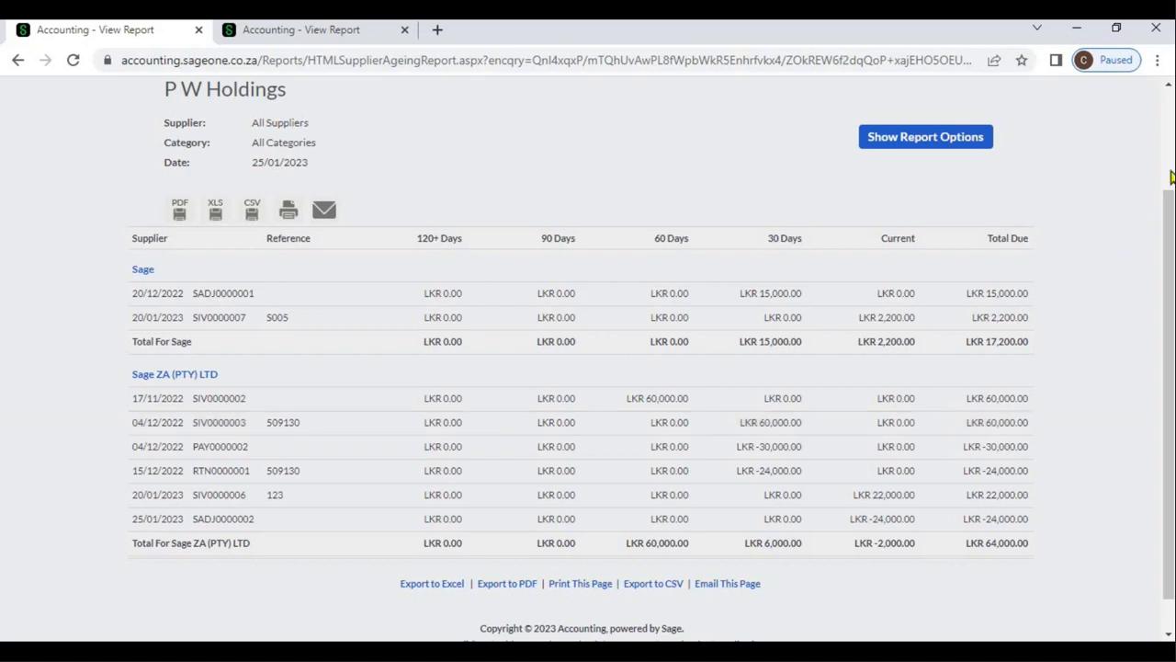
# - Run the Supplier Unallocated Payments report for all dates and suppliers, including supplier returns and adjustments
pyautogui.scroll(2, 1171, 176)
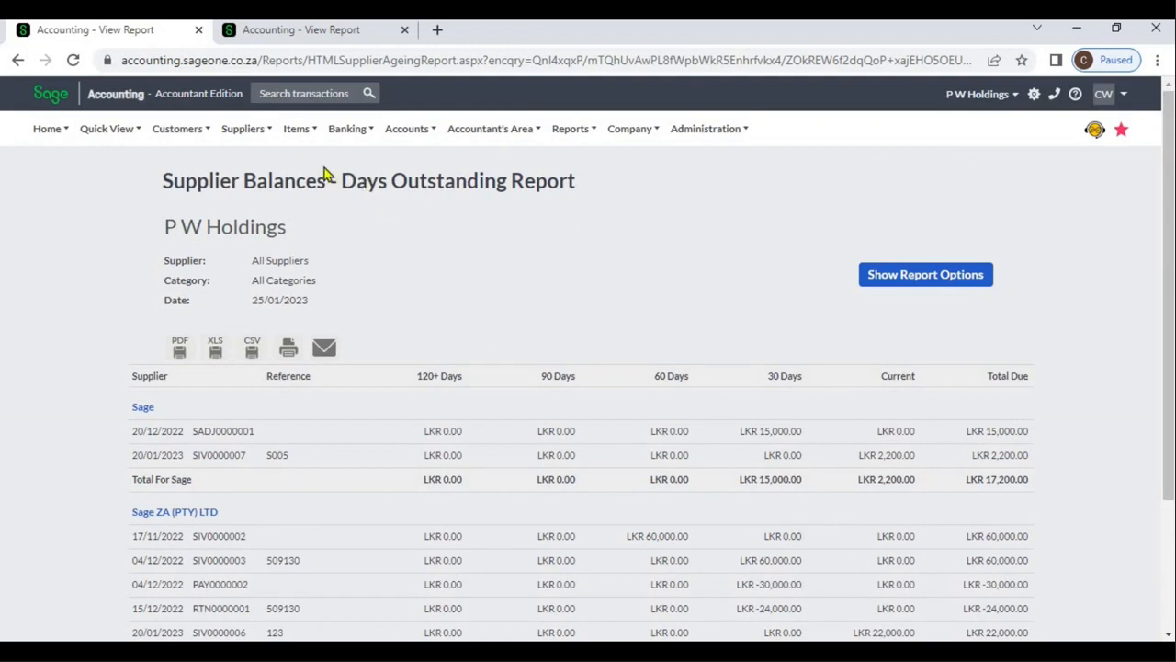
pyautogui.click(254, 137)
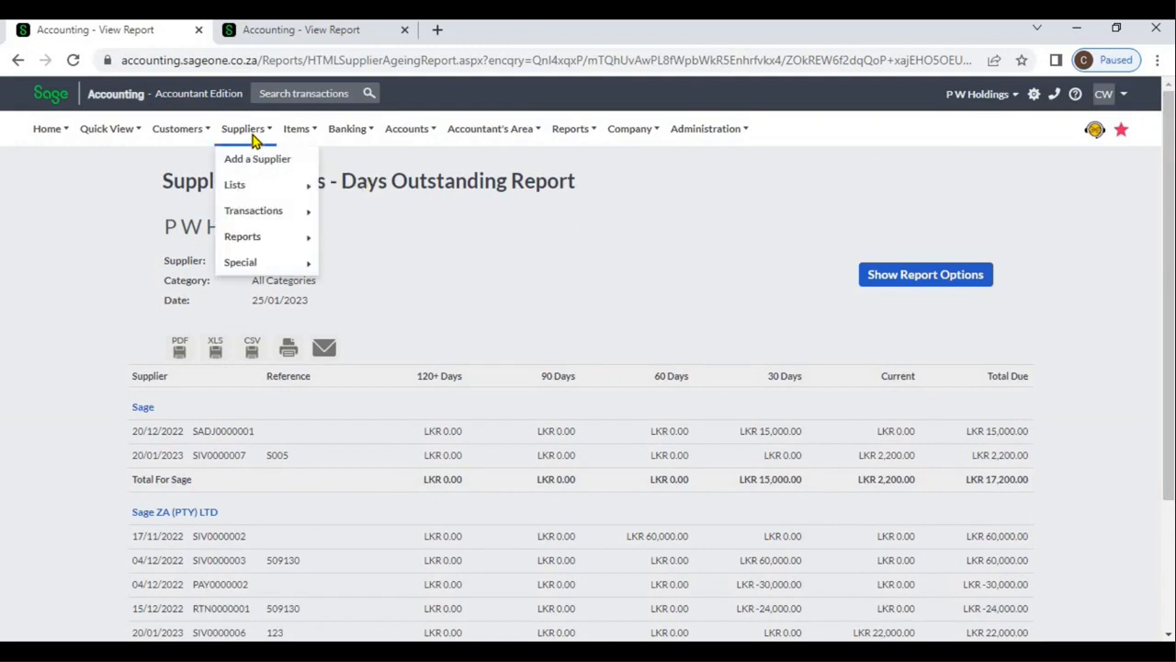
pyautogui.moveTo(261, 239)
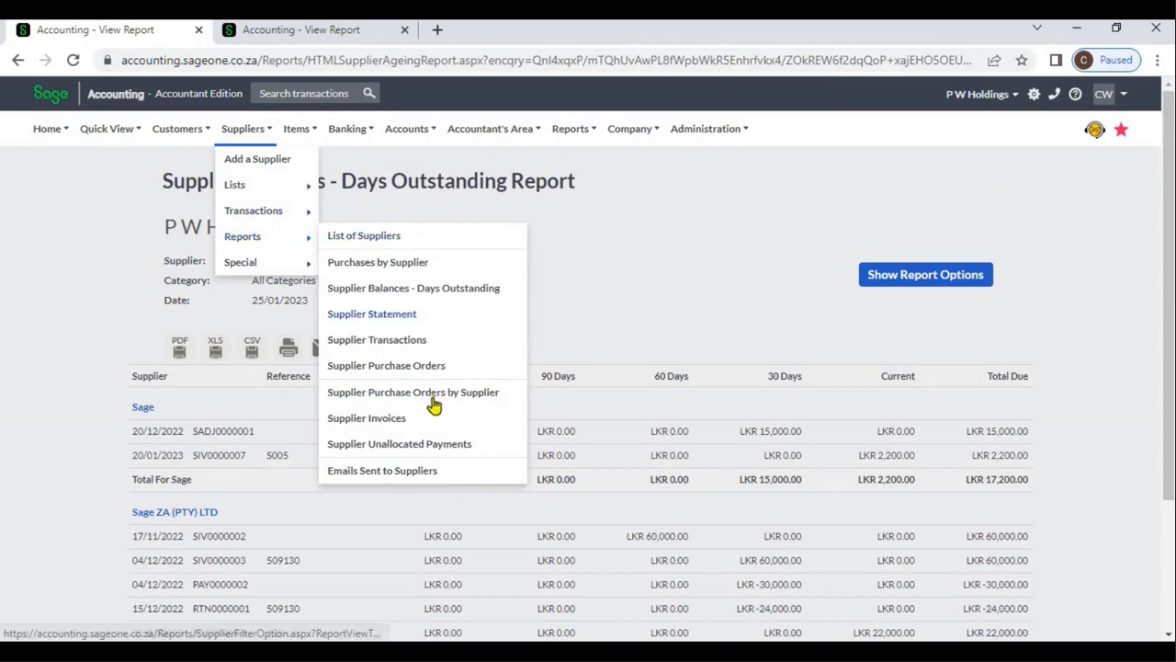
pyautogui.click(437, 449)
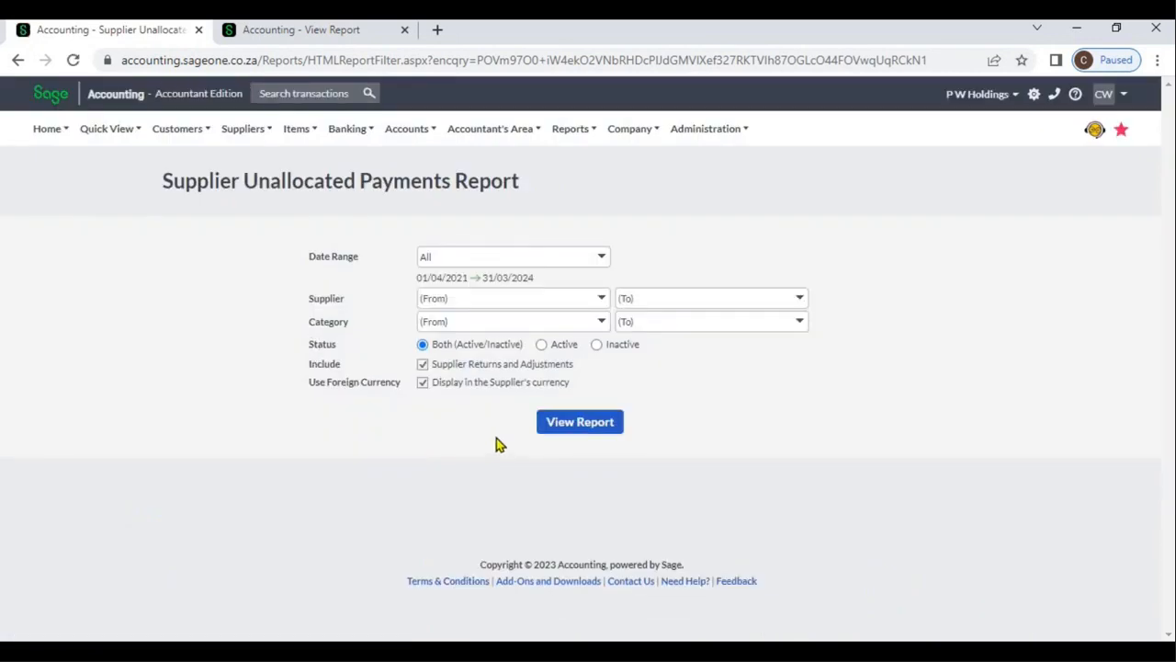
pyautogui.click(561, 427)
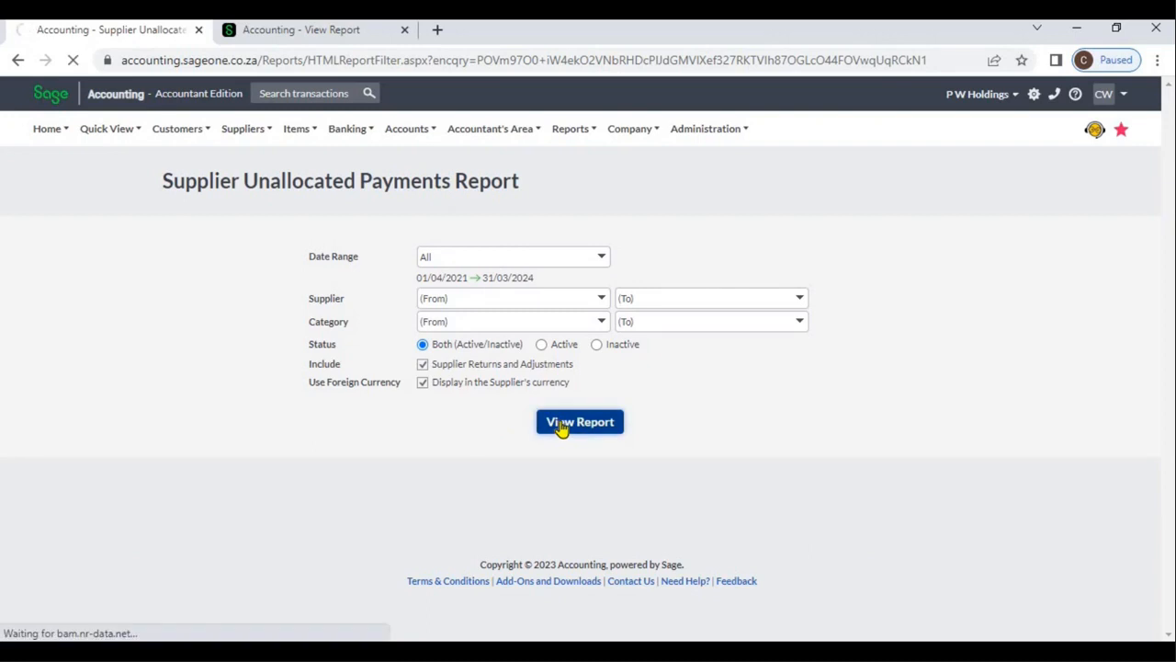